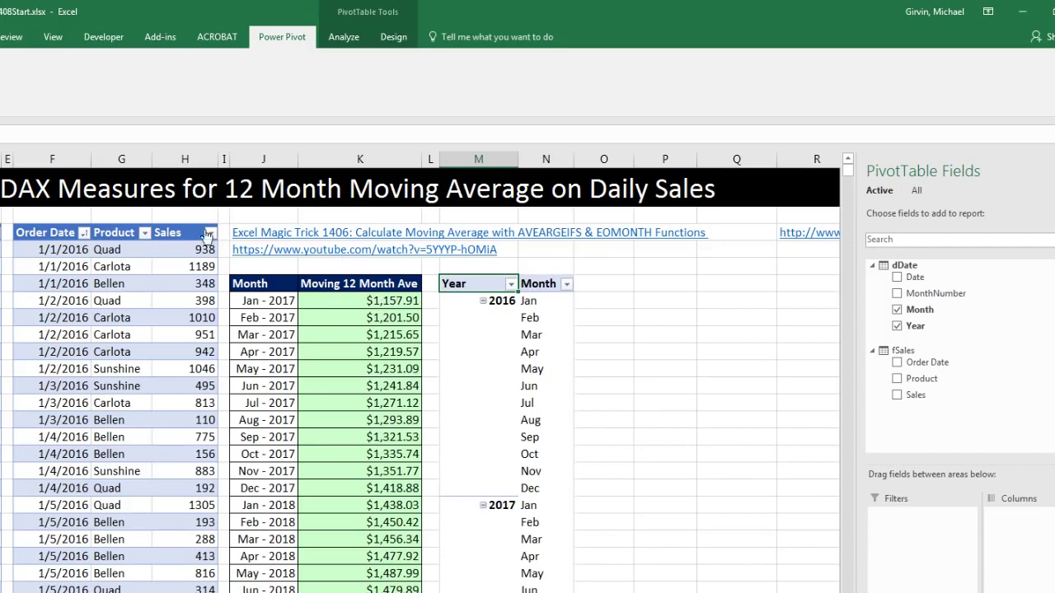
Examine the AVERAGEIFS formula and its referenced ranges in the Jan - 2017 cell of the Moving 12 Month Ave column
left_click(325, 308)
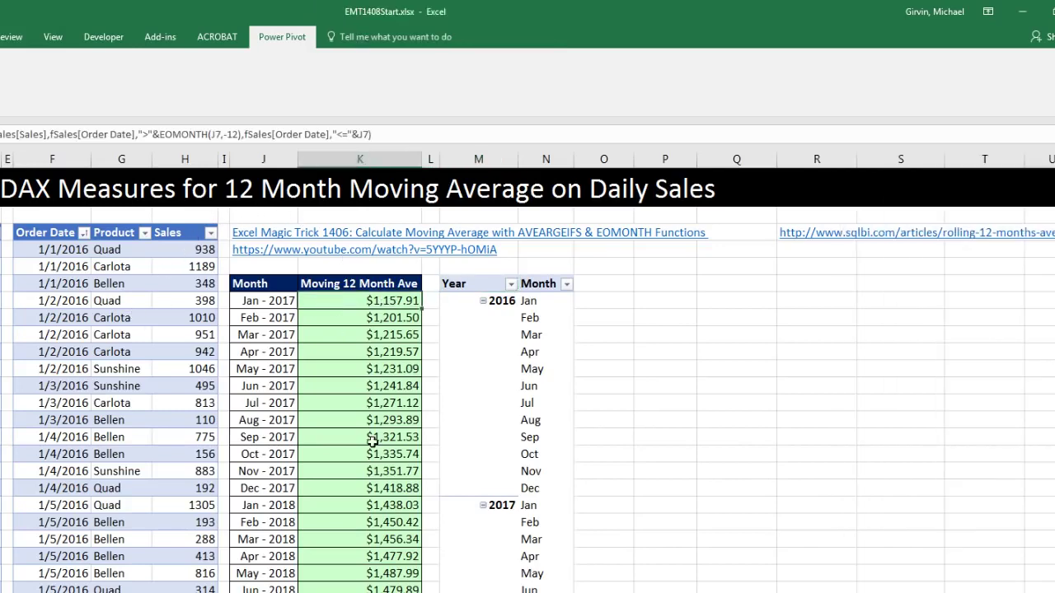
key("F2")
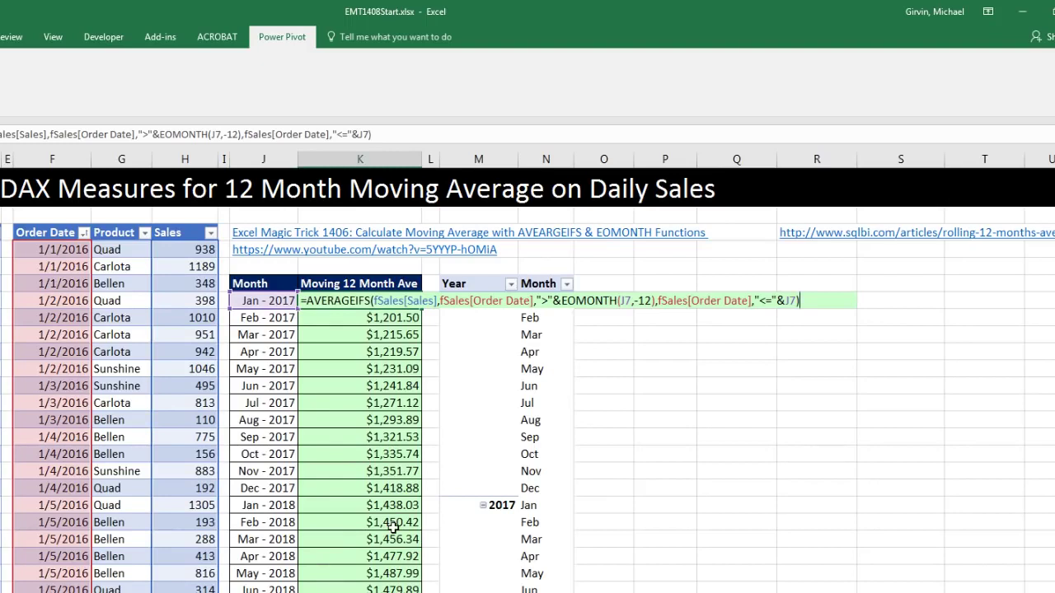
key("Escape")
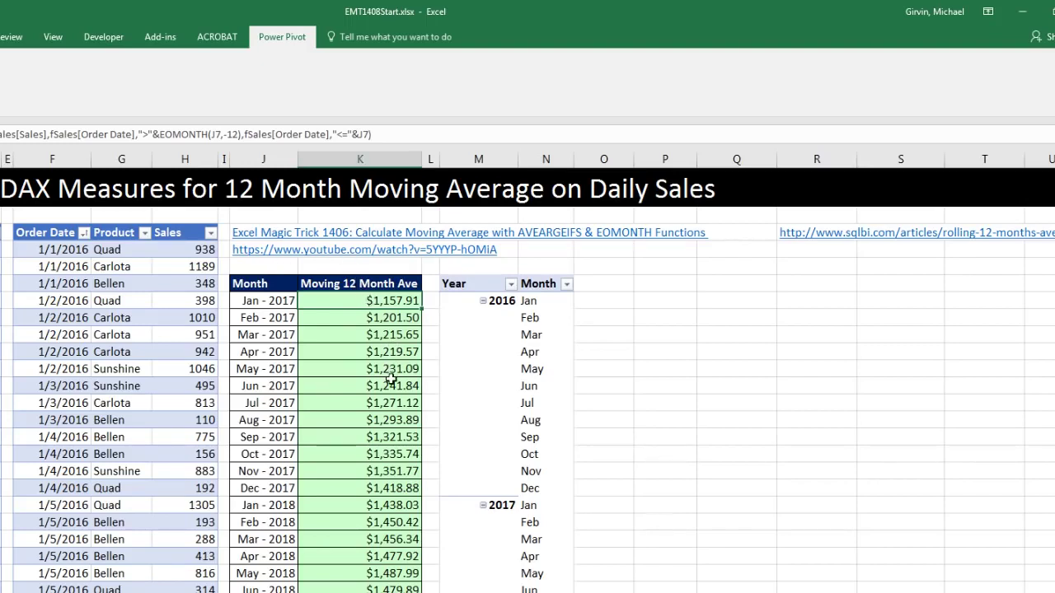
key("F2")
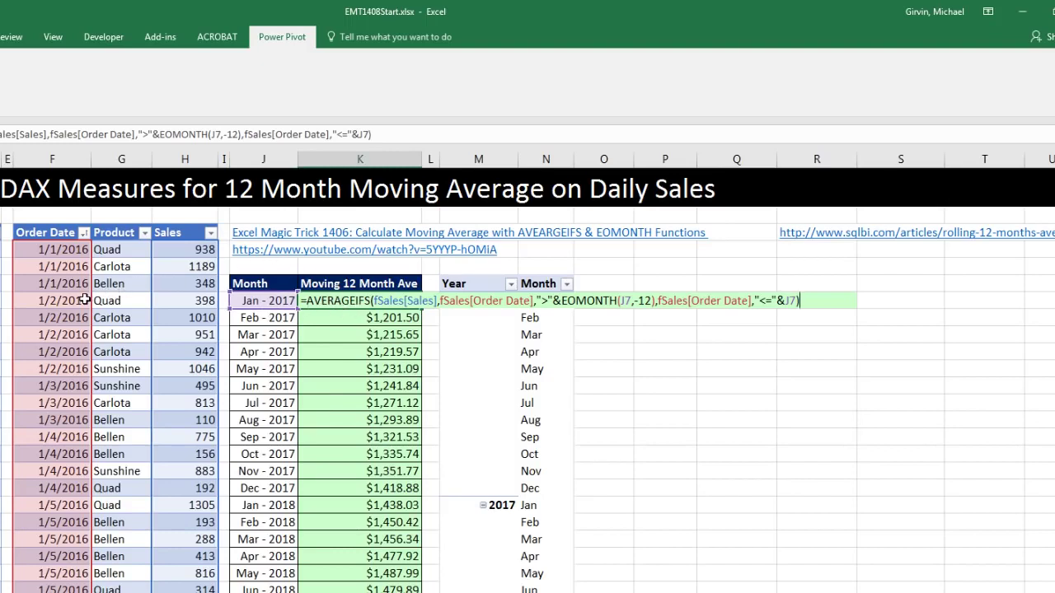
key("ctrl+Return")
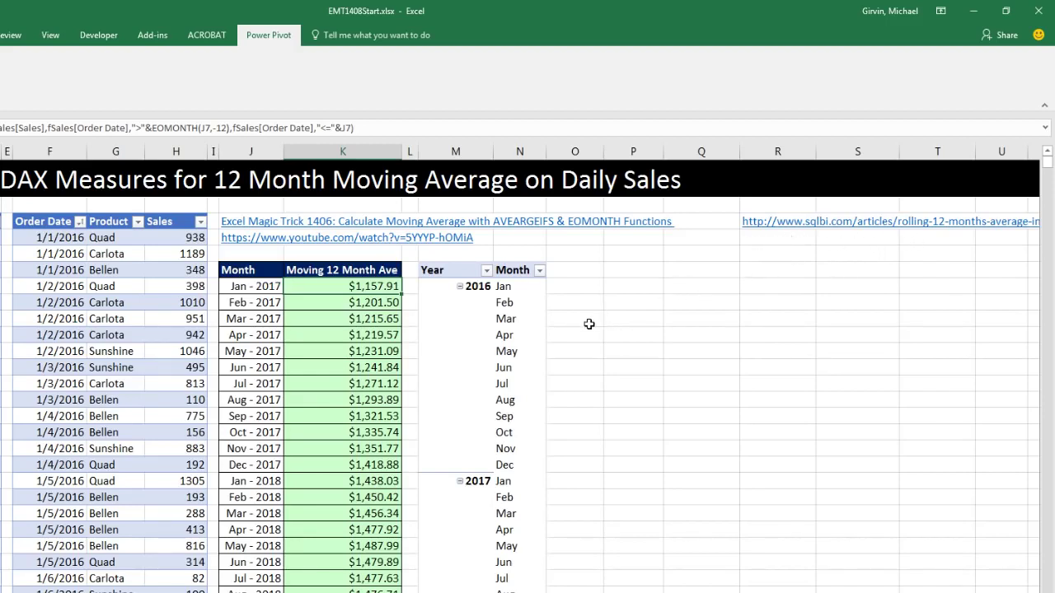
left_click(564, 498)
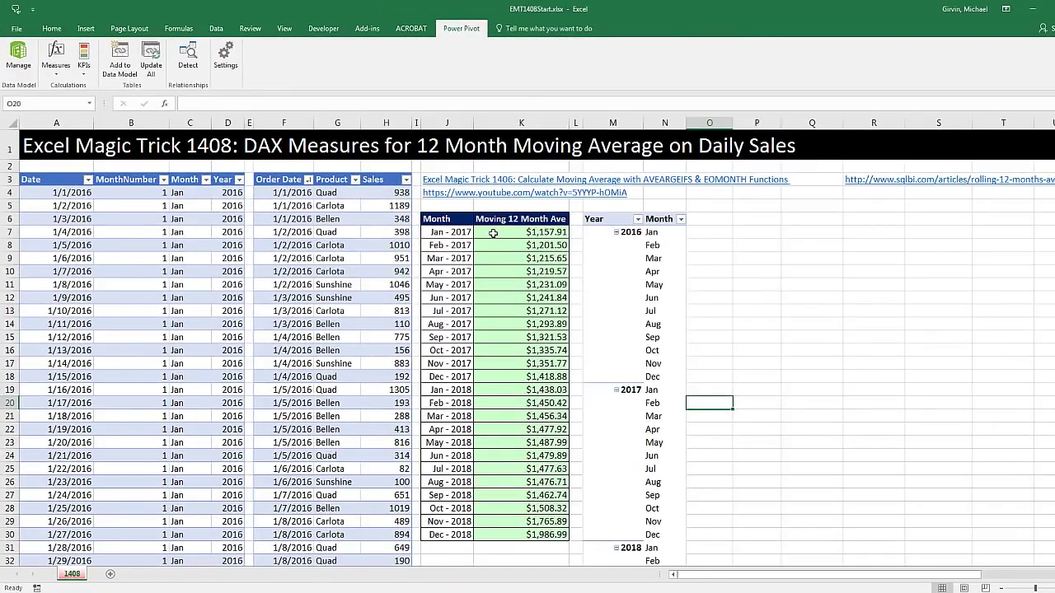
double_click(493, 233)
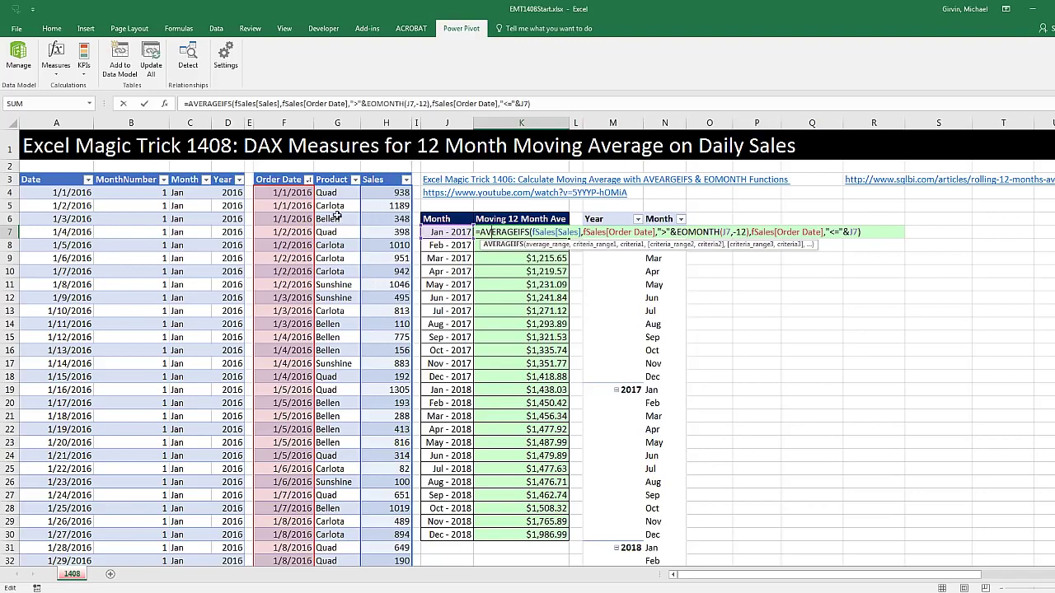
key("Escape")
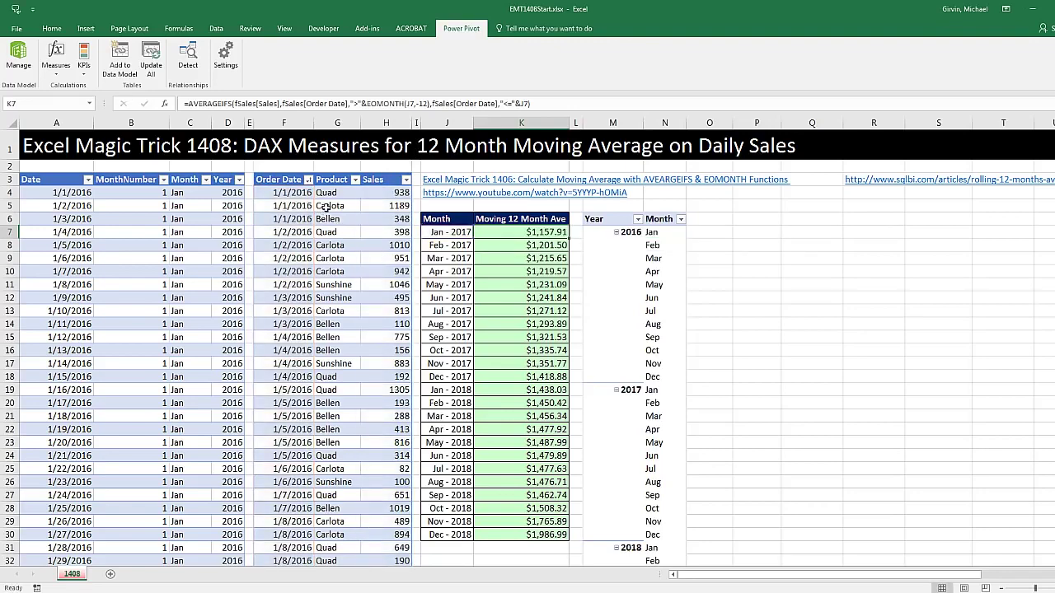
Review the sales table, the date table through its last date, and the Year and Month rows of the PivotTable
left_click(326, 208)
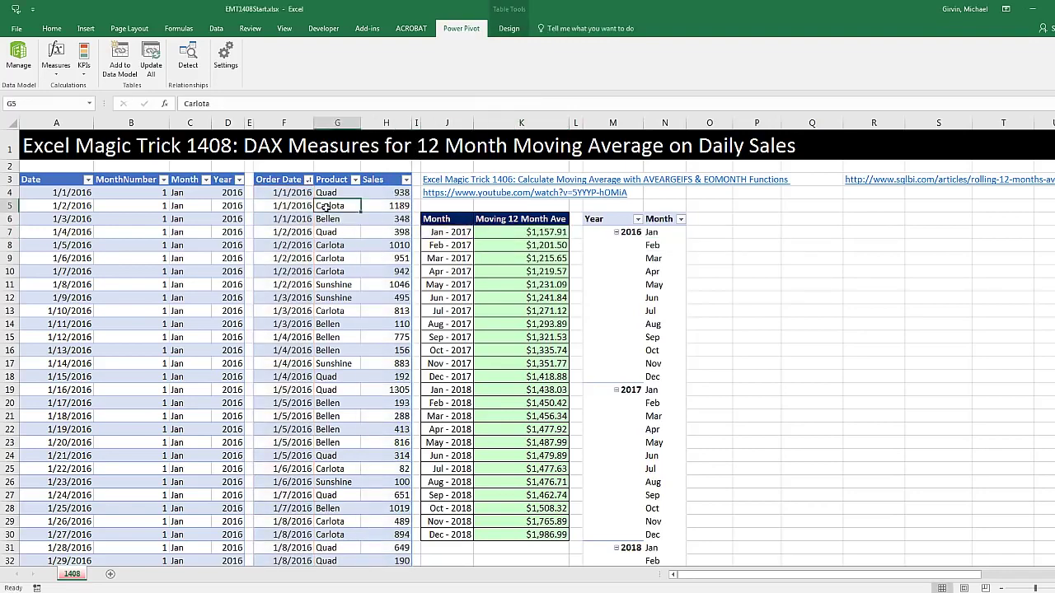
left_click(66, 195)
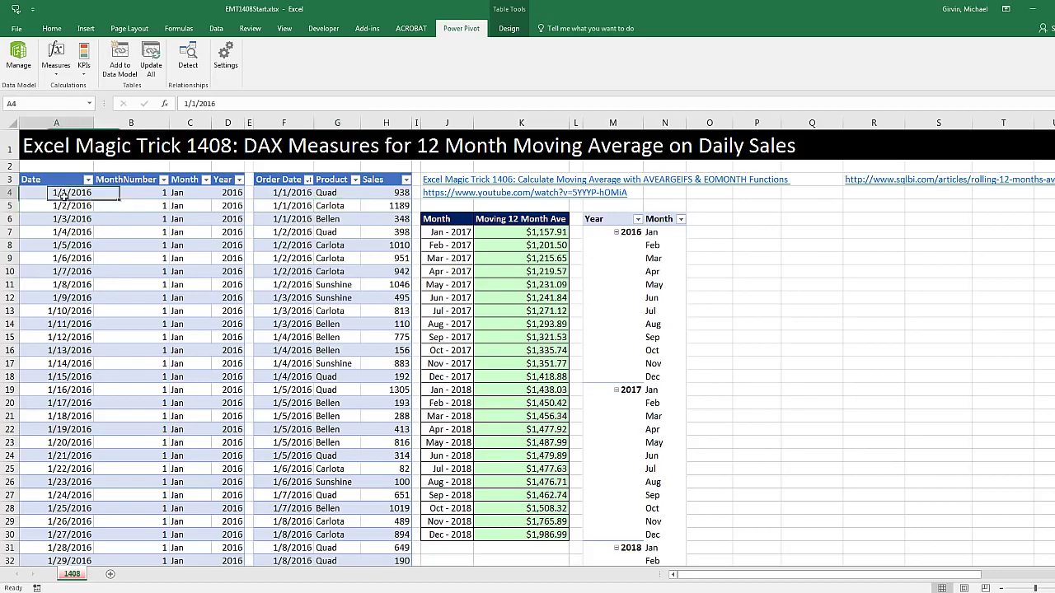
key("ctrl+Down")
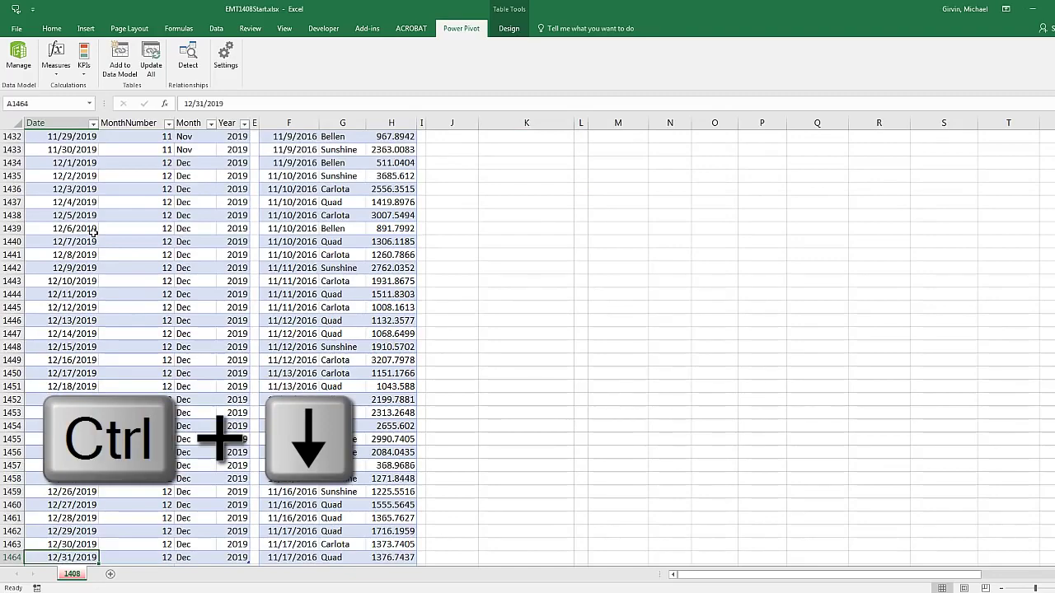
scroll(124, 437, "down", 2)
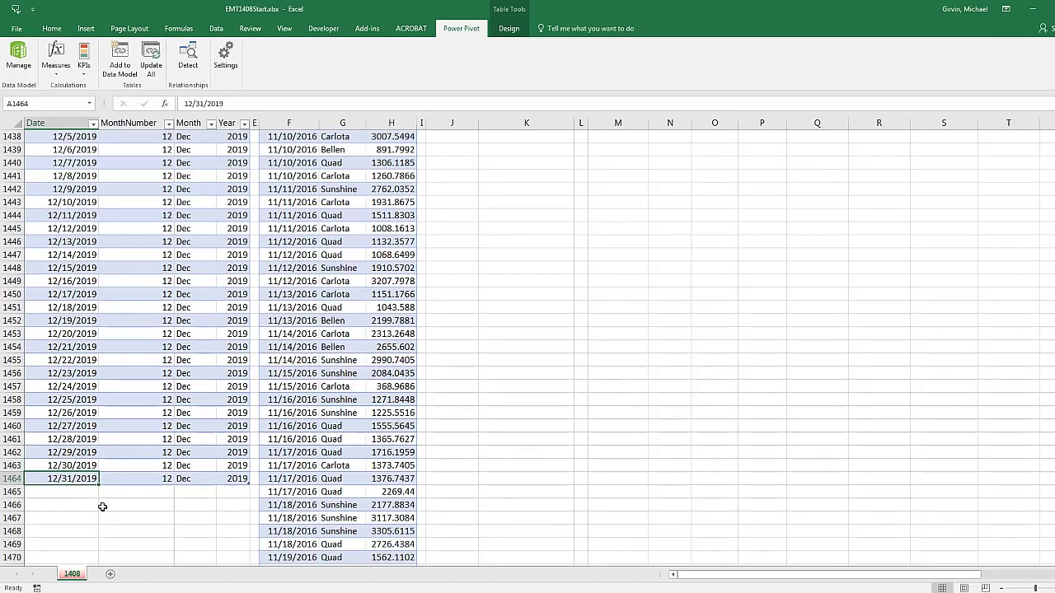
key("ctrl+Up")
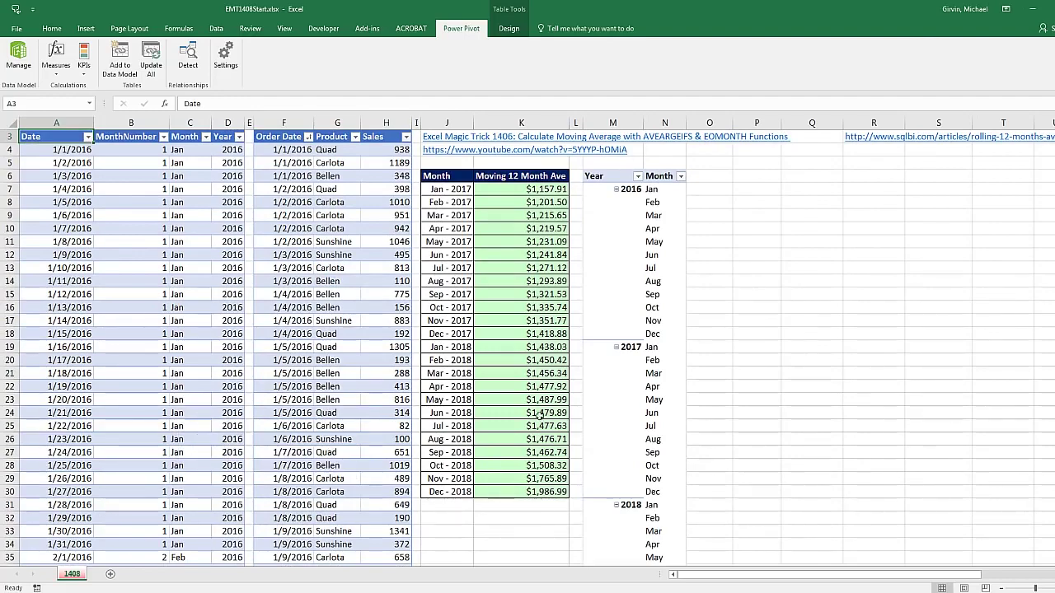
scroll(665, 235, "down", 4)
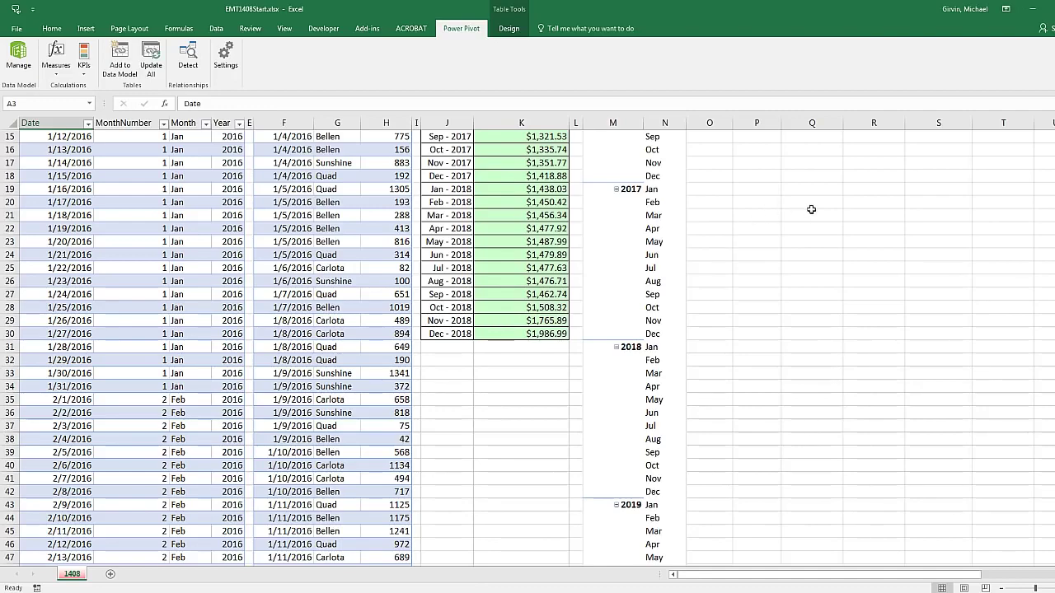
scroll(737, 205, "up", 1)
scroll(736, 205, "up", 4)
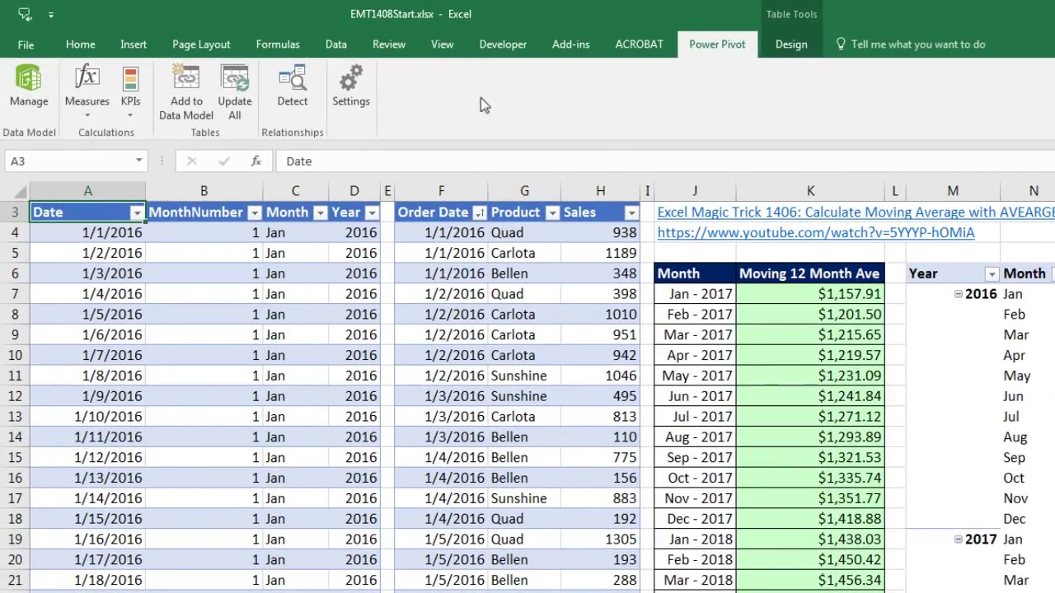
Open the Power Pivot data model in Data View and start the fSales measure M12MA:=AVERAGE(fSales[Sales])
left_click(29, 109)
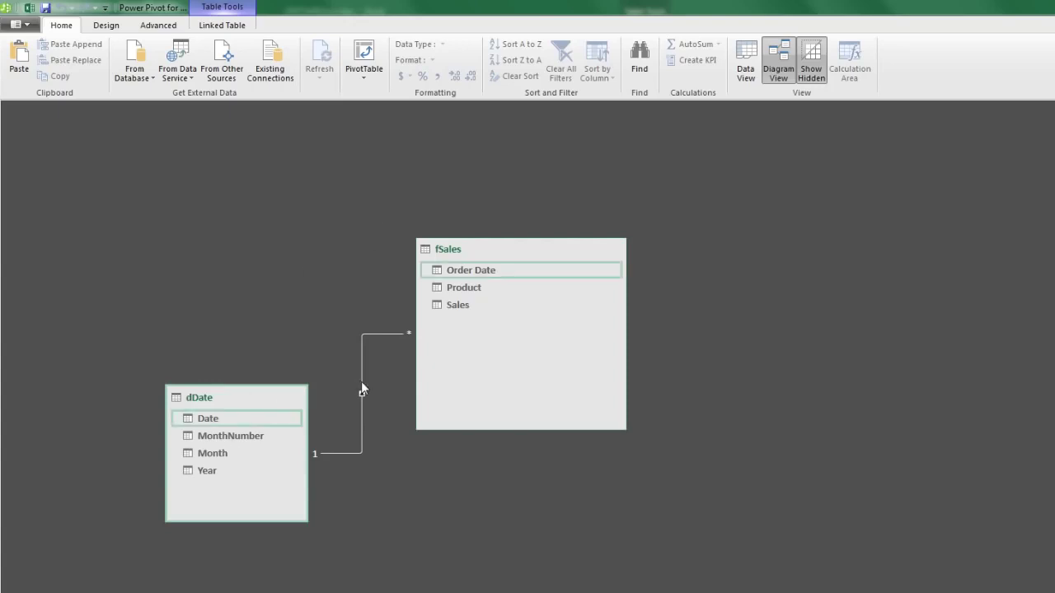
left_click(751, 74)
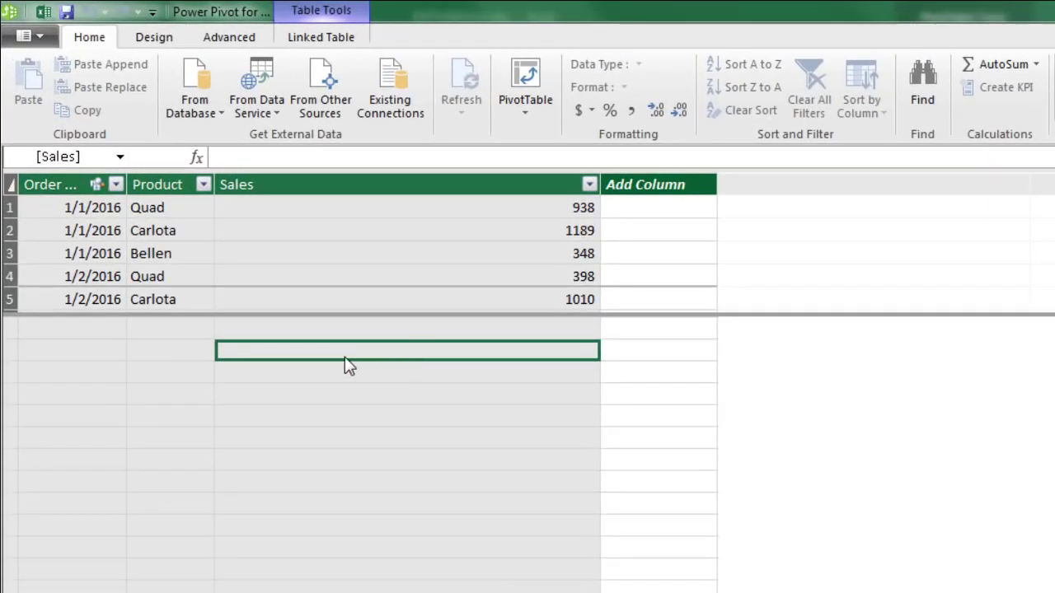
type("M")
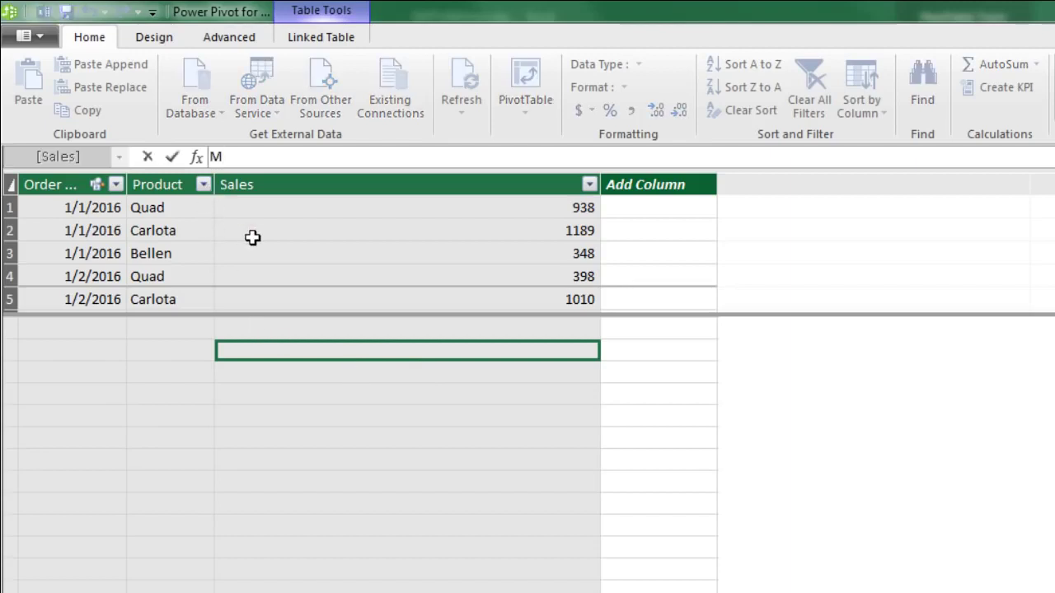
type("12MA")
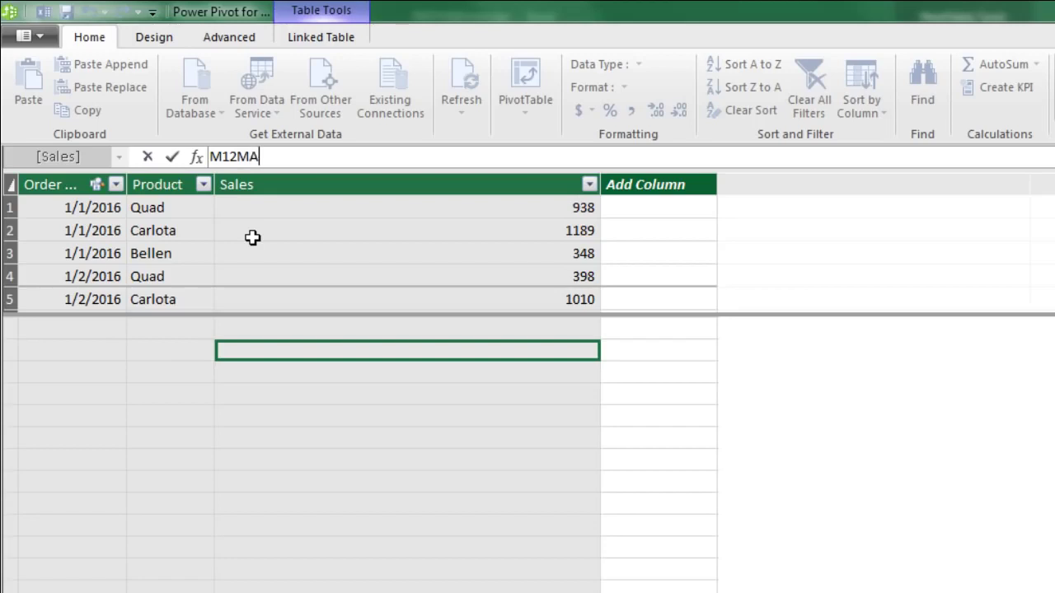
type(":=aver")
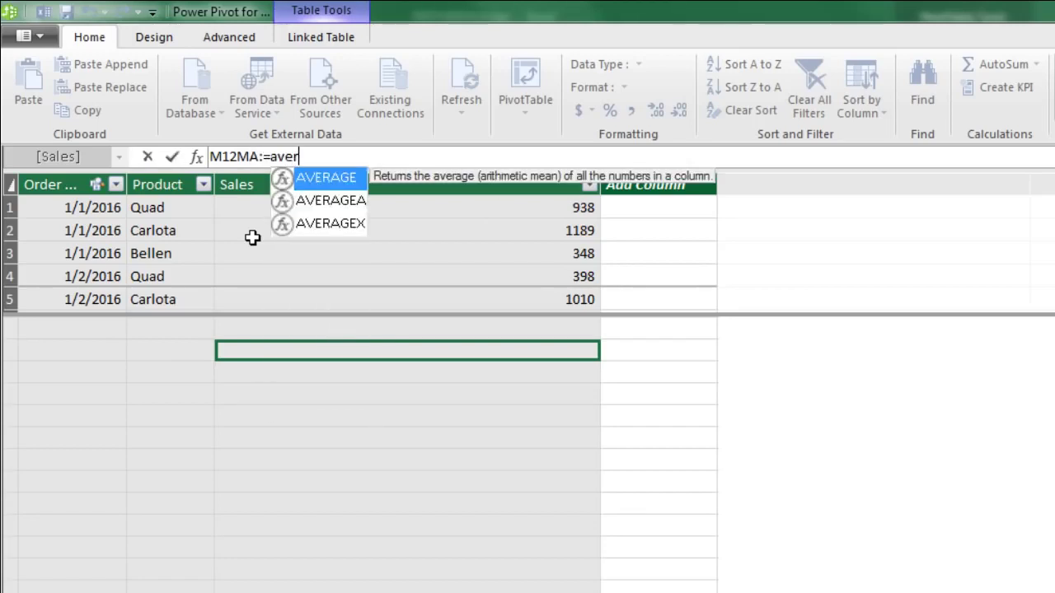
key("Tab")
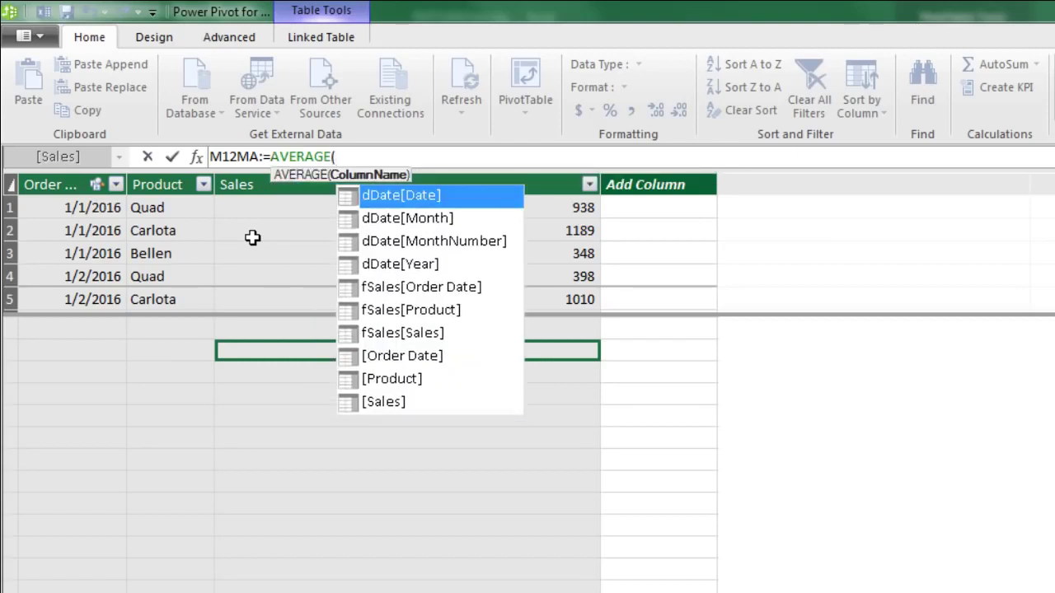
key("Down")
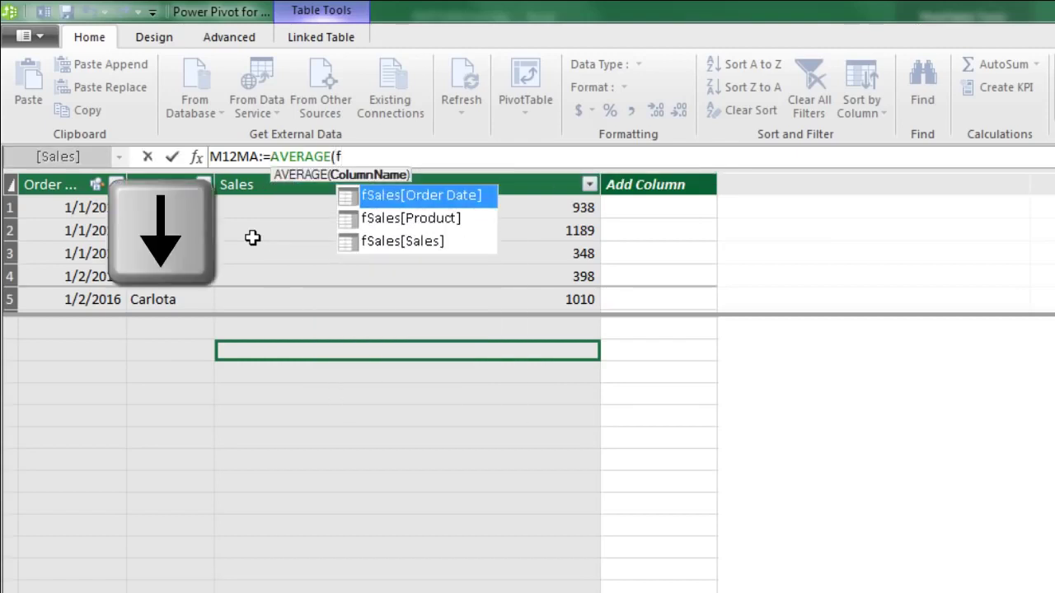
key("Down")
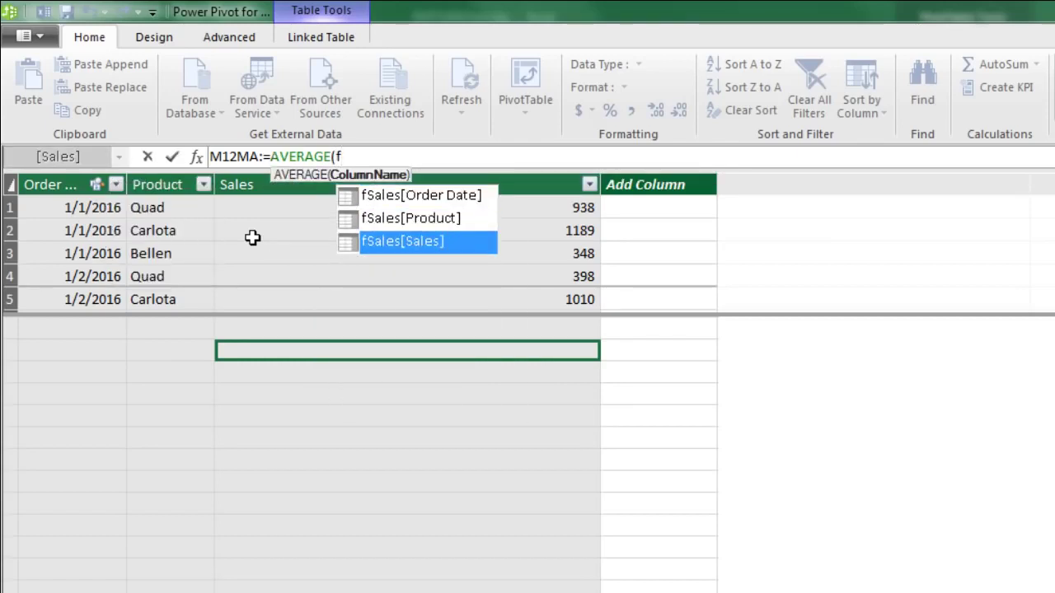
key("Tab")
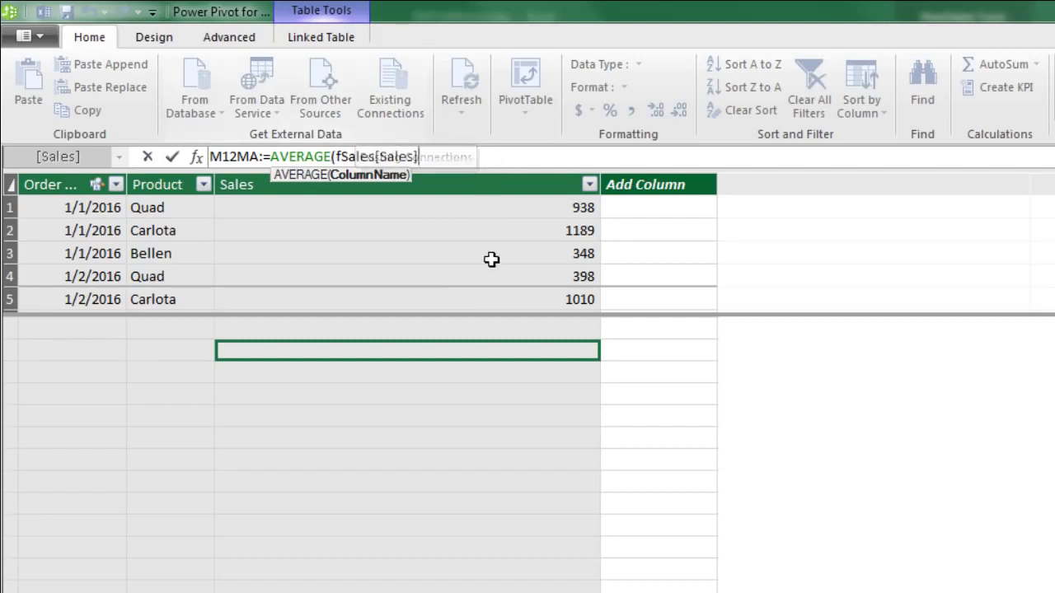
type(")")
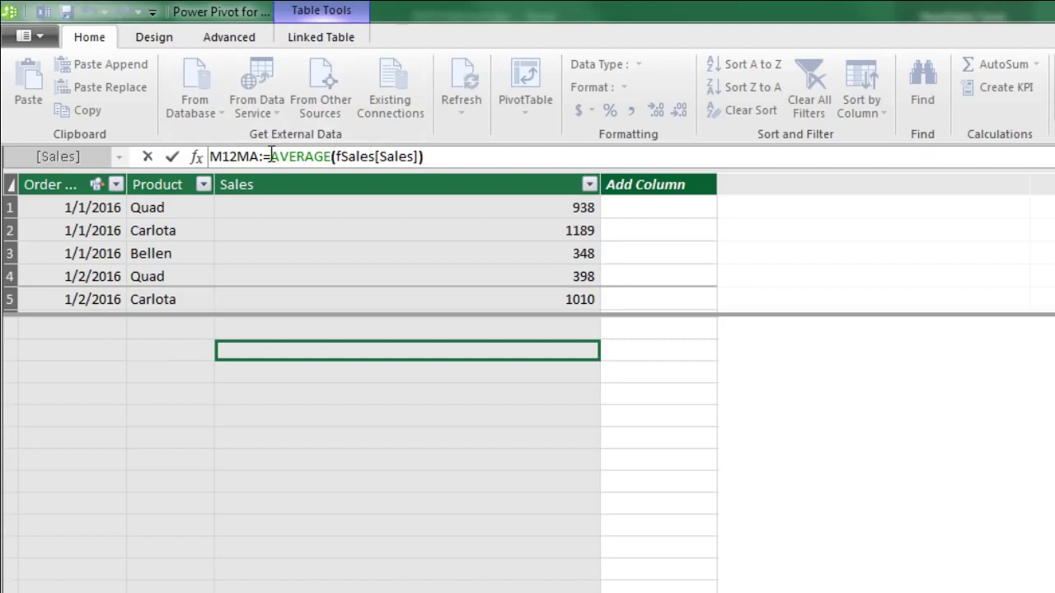
Wrap the AVERAGE expression of the M12MA measure in CALCULATE and begin its first filter argument
type("c")
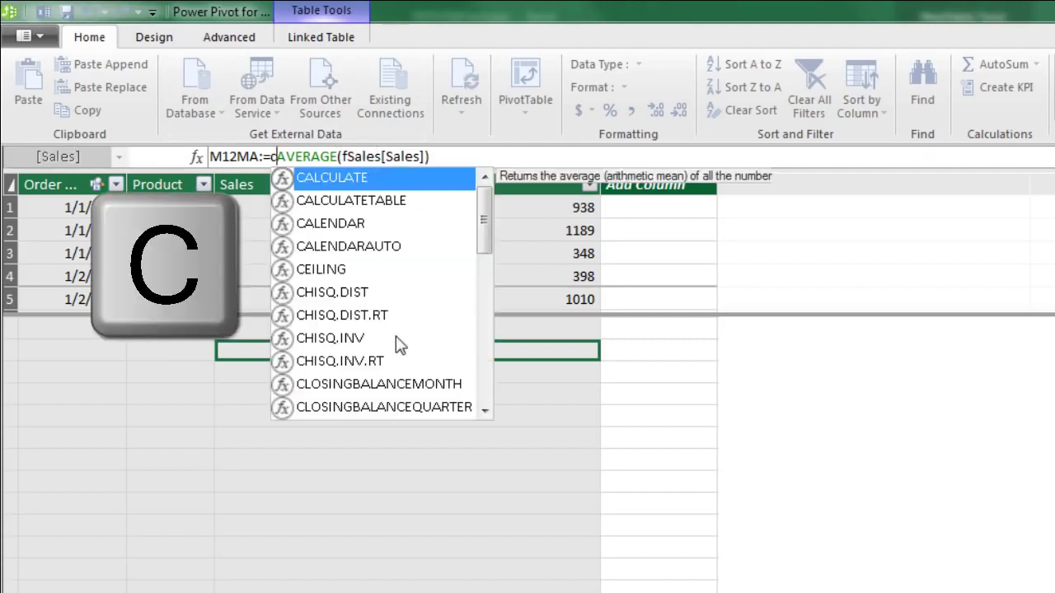
key("Tab")
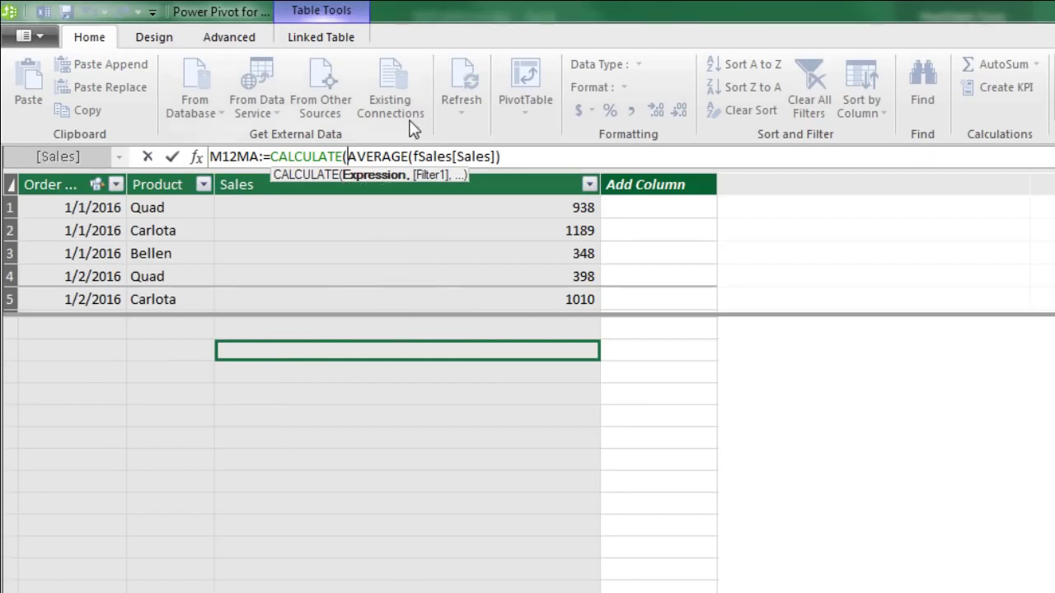
left_click(530, 150)
type(",")
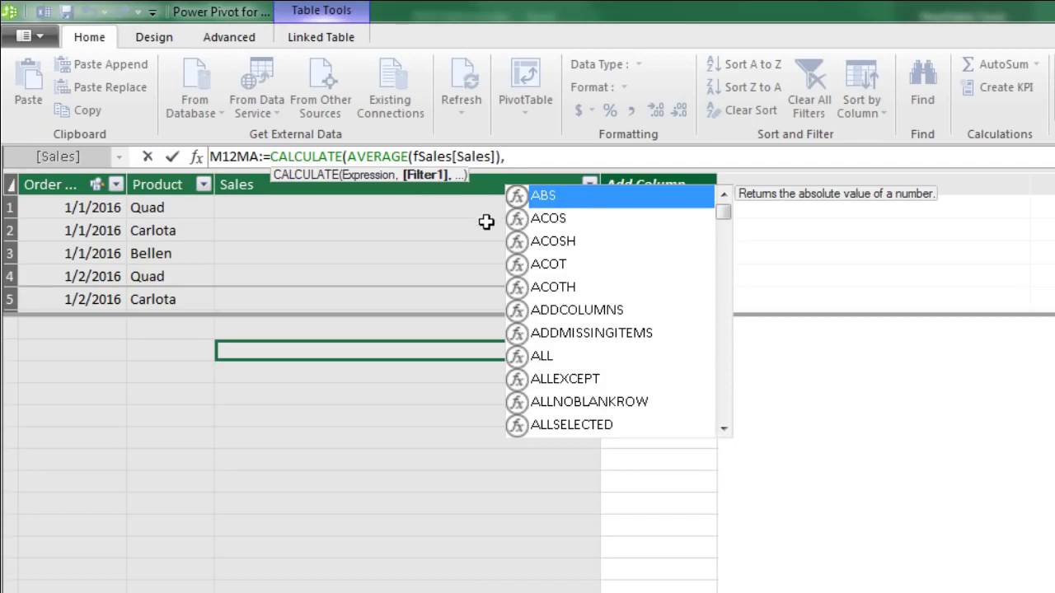
Add DATESINPERIOD as the CALCULATE filter, with dDate[Date] as its dates argument
type("dates")
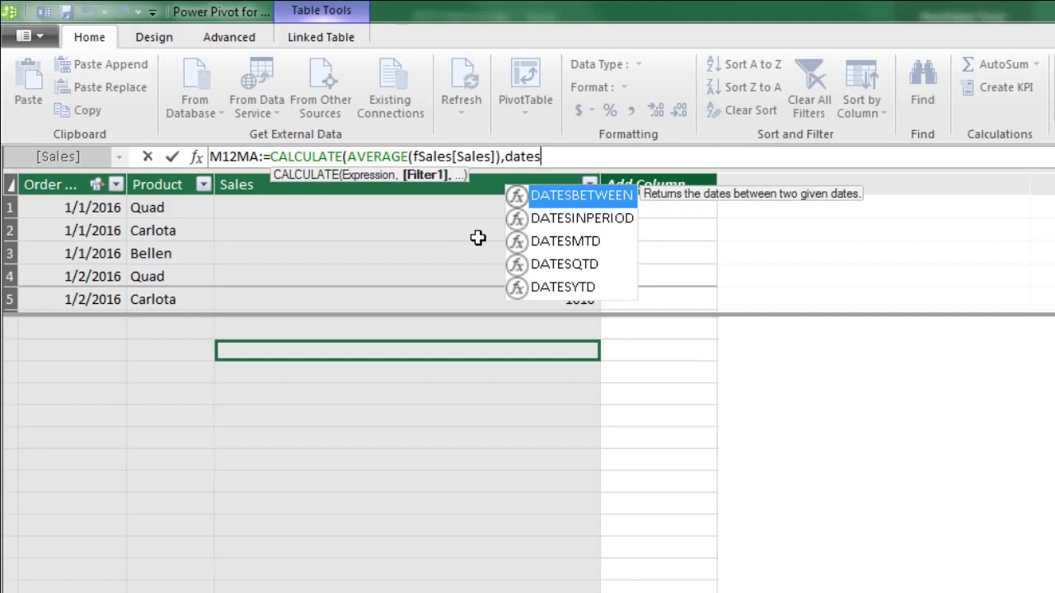
key("Down")
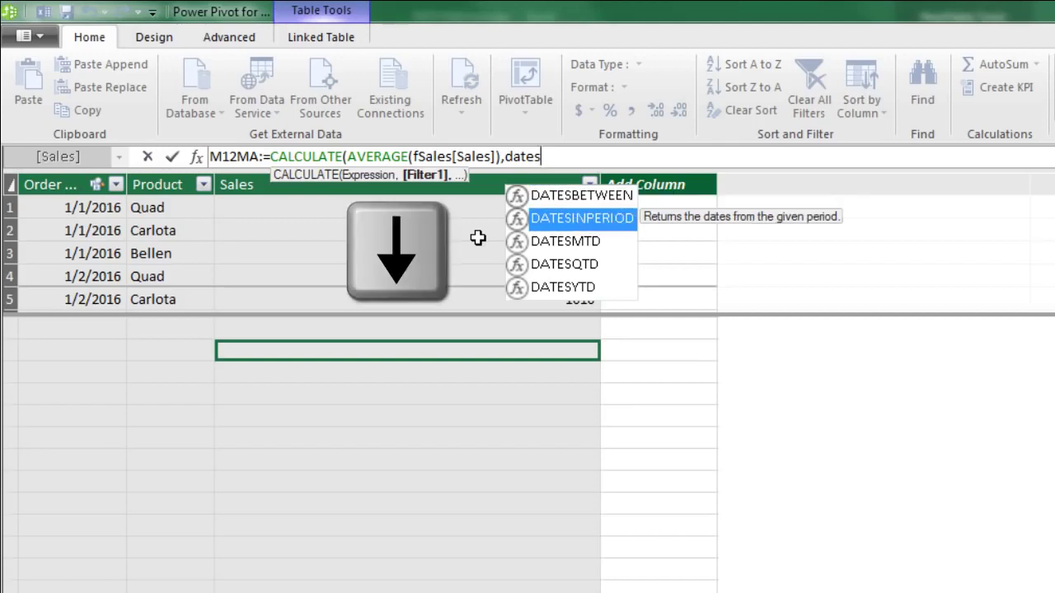
key("Tab")
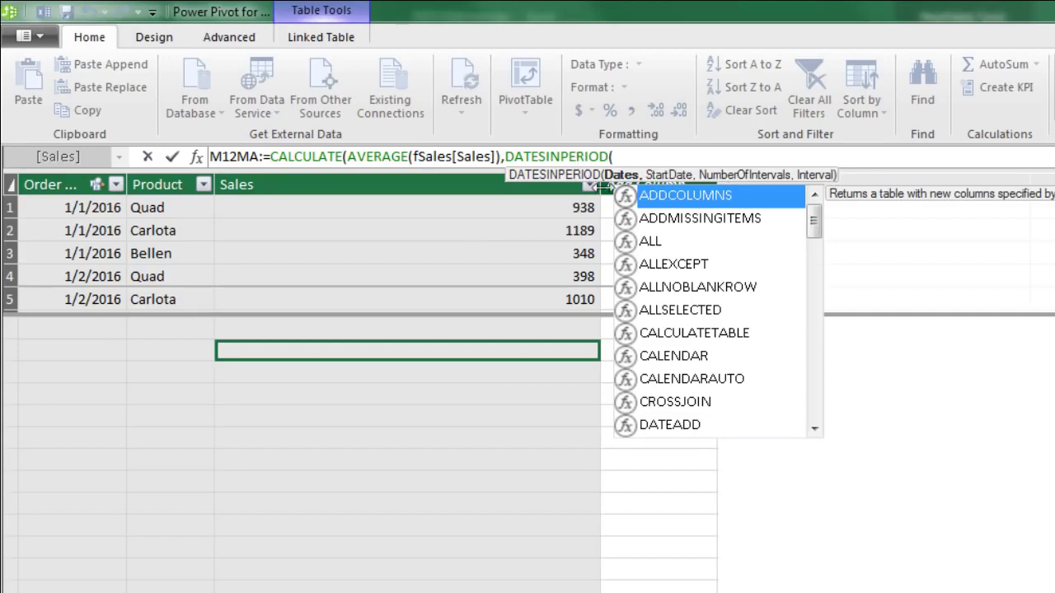
type("dd")
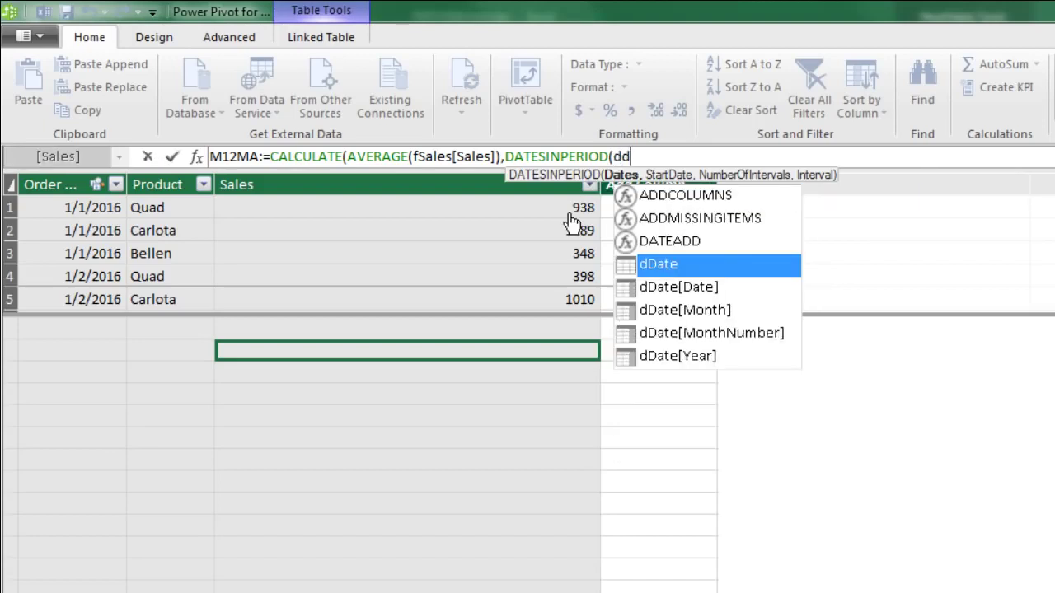
key("Down")
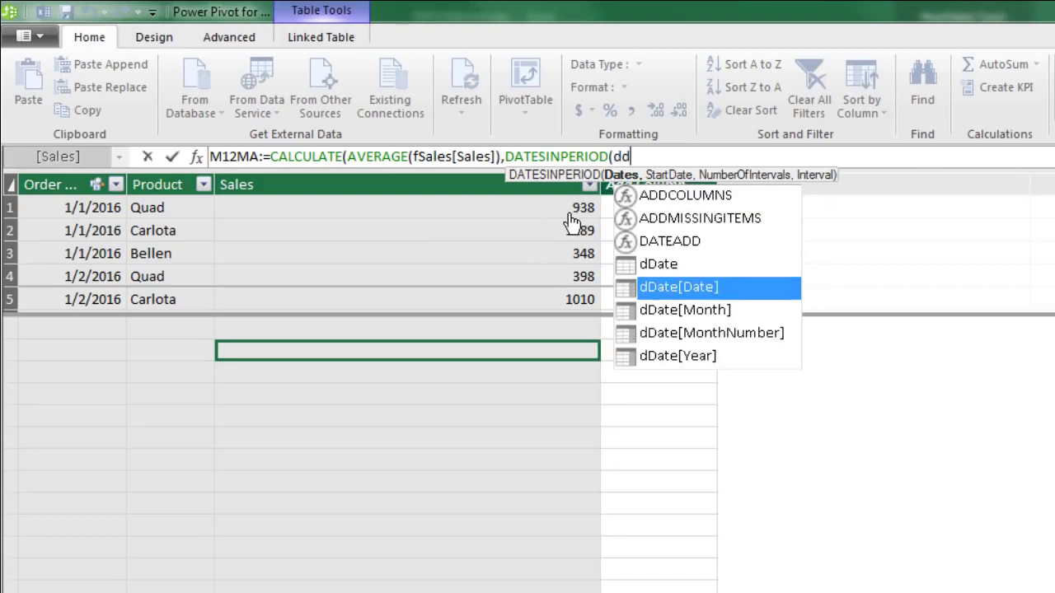
key("Tab")
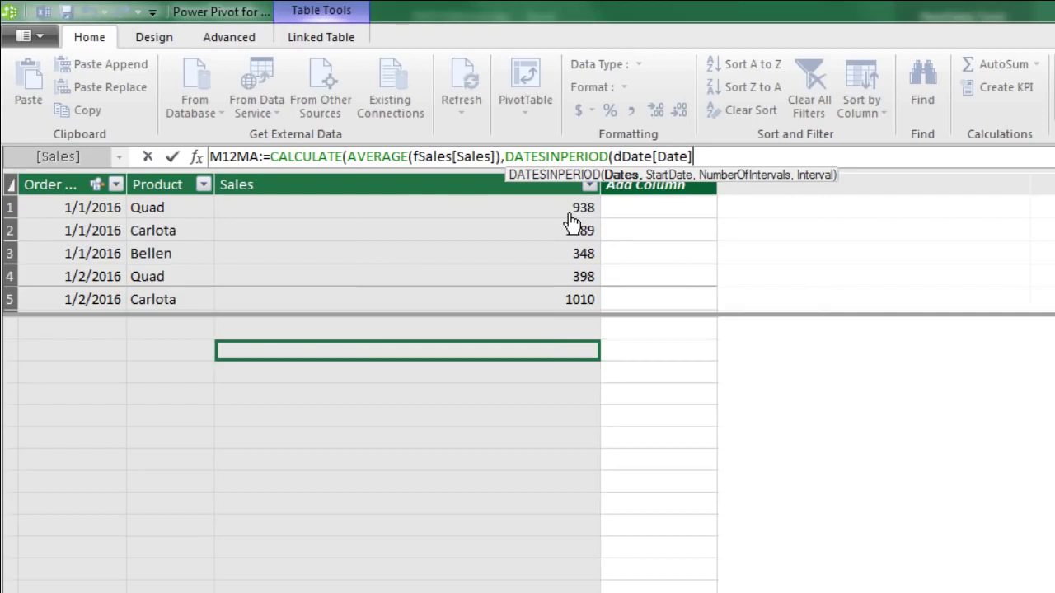
type(",")
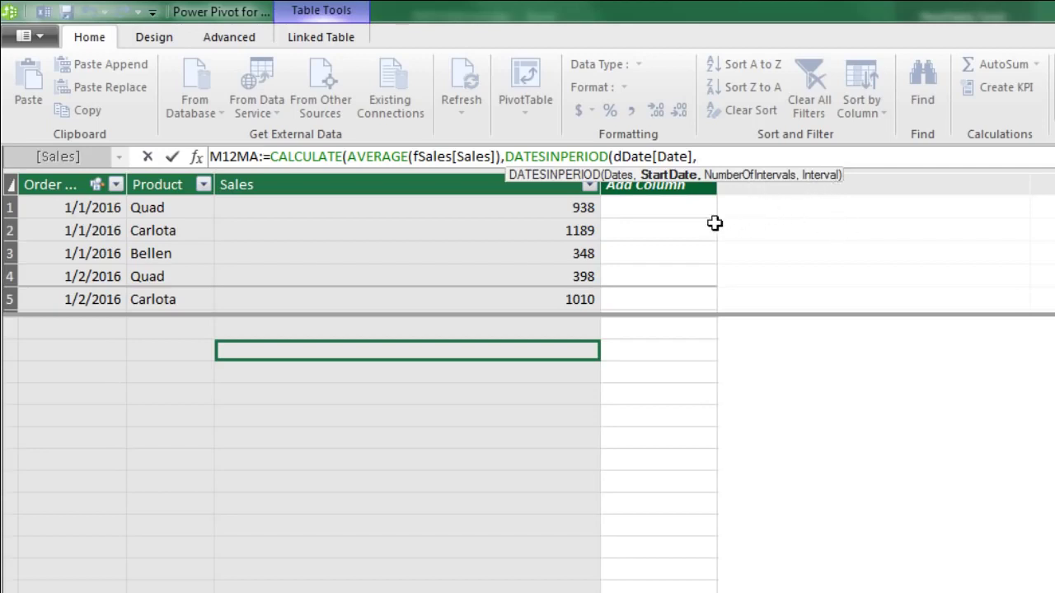
Enter LASTDATE(dDate[Date]) as the StartDate argument of DATESINPERIOD in the M12MA measure
type("last")
key("Tab")
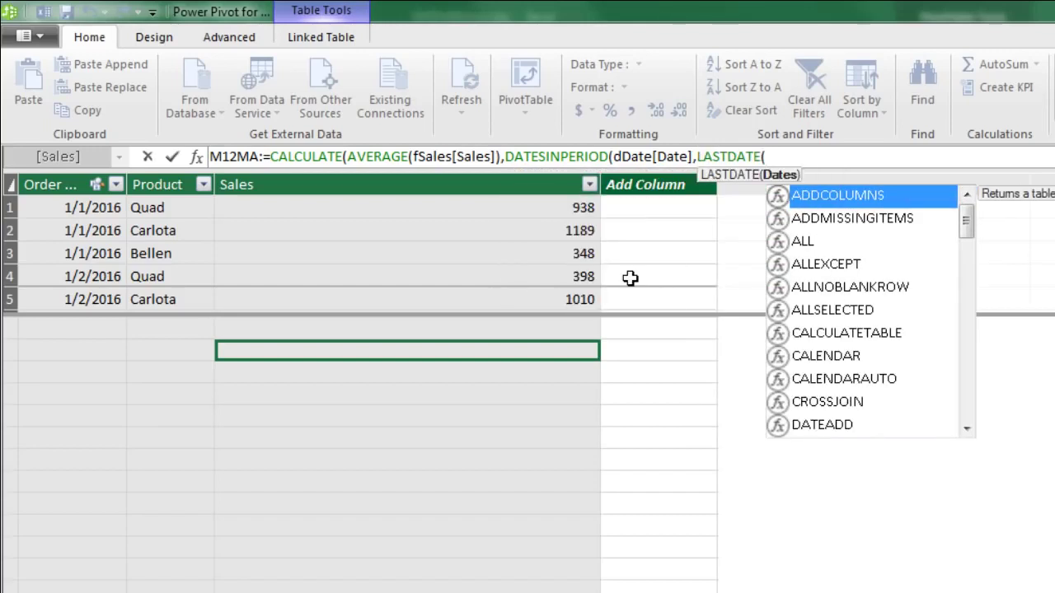
type("dd")
key("Down")
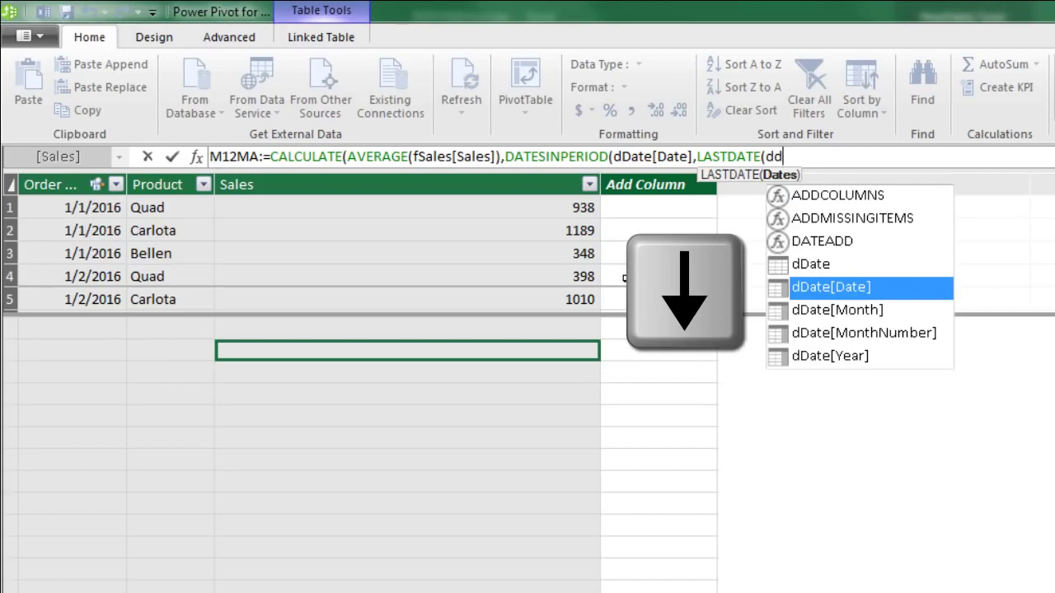
key("Tab")
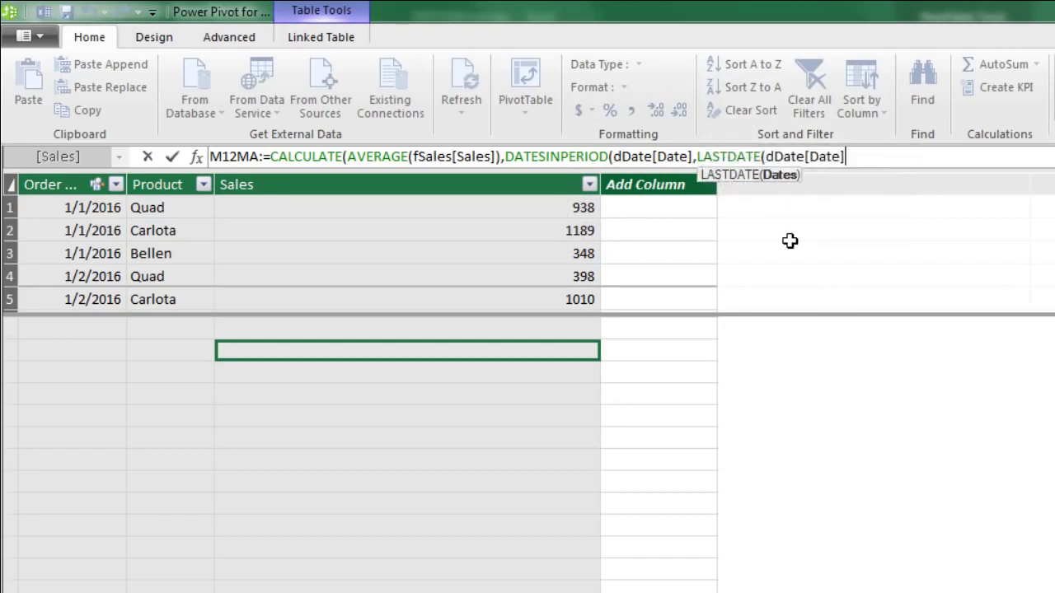
type(")")
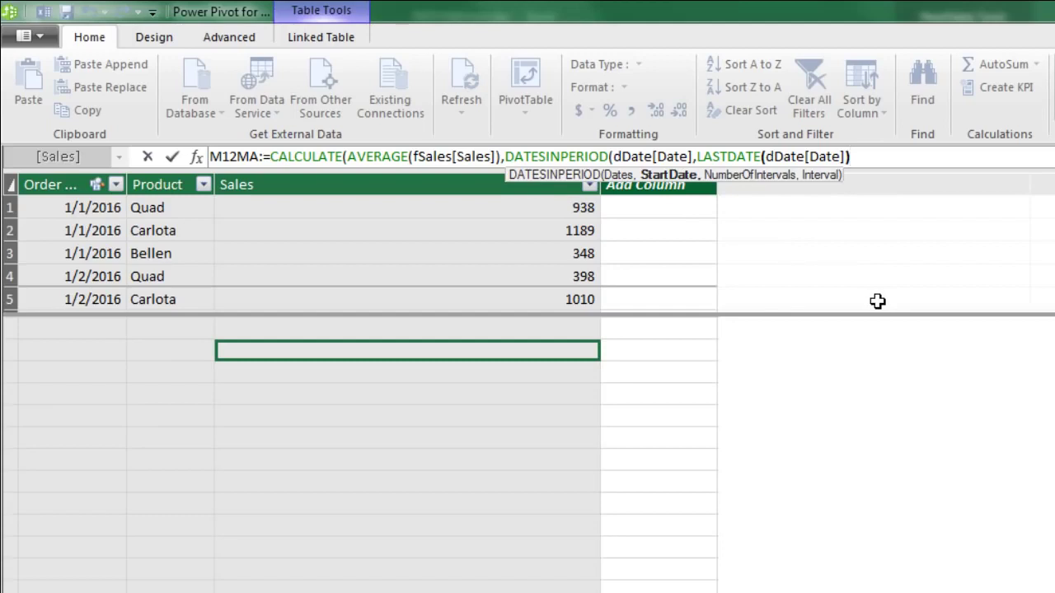
type(",")
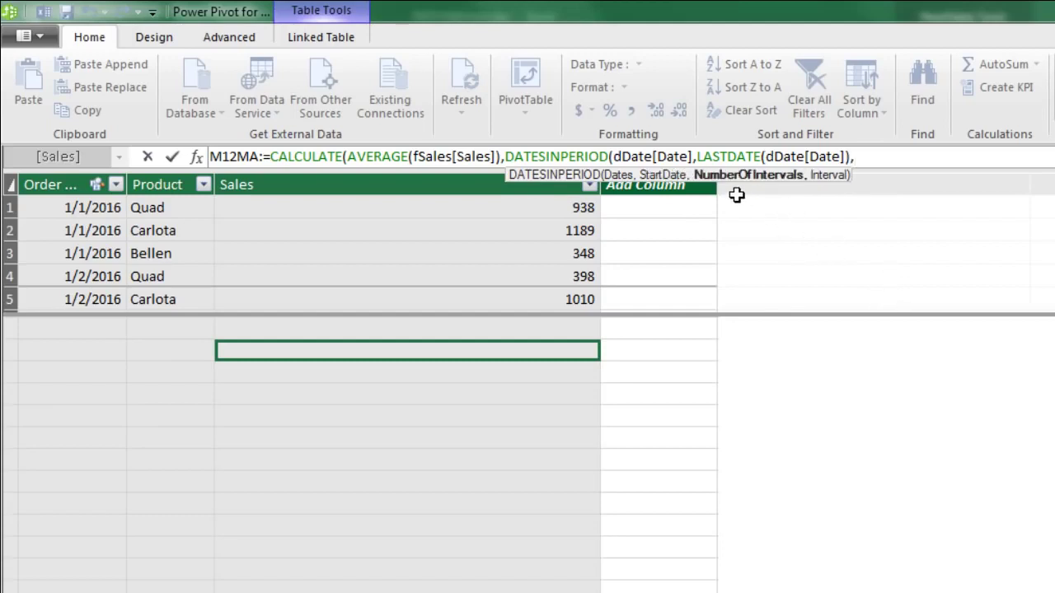
Set the DATESINPERIOD number of intervals to -1 and its interval to YEAR, and close the function
type("-1,")
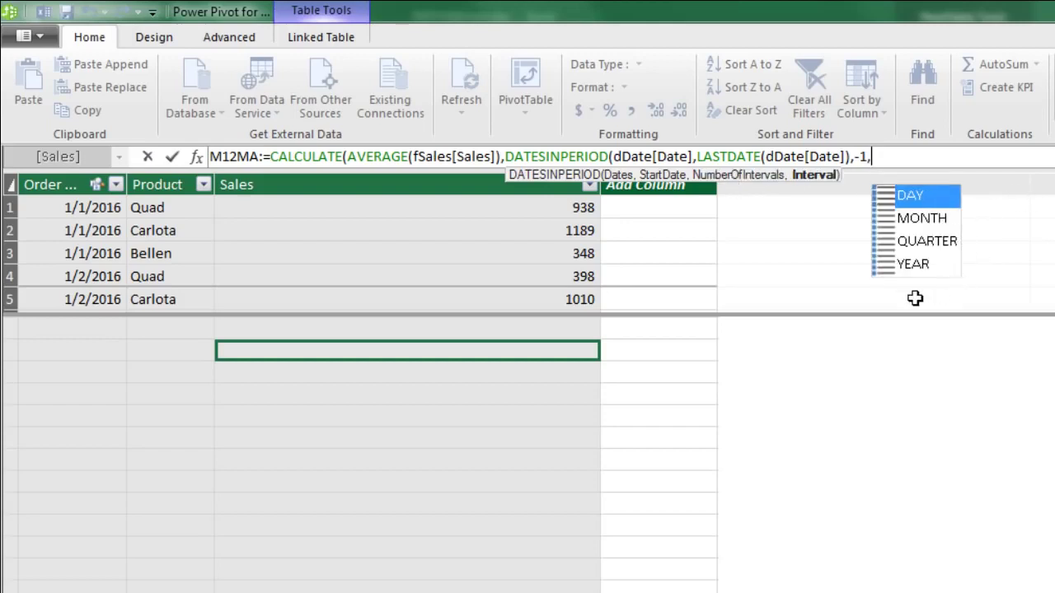
key("Down")
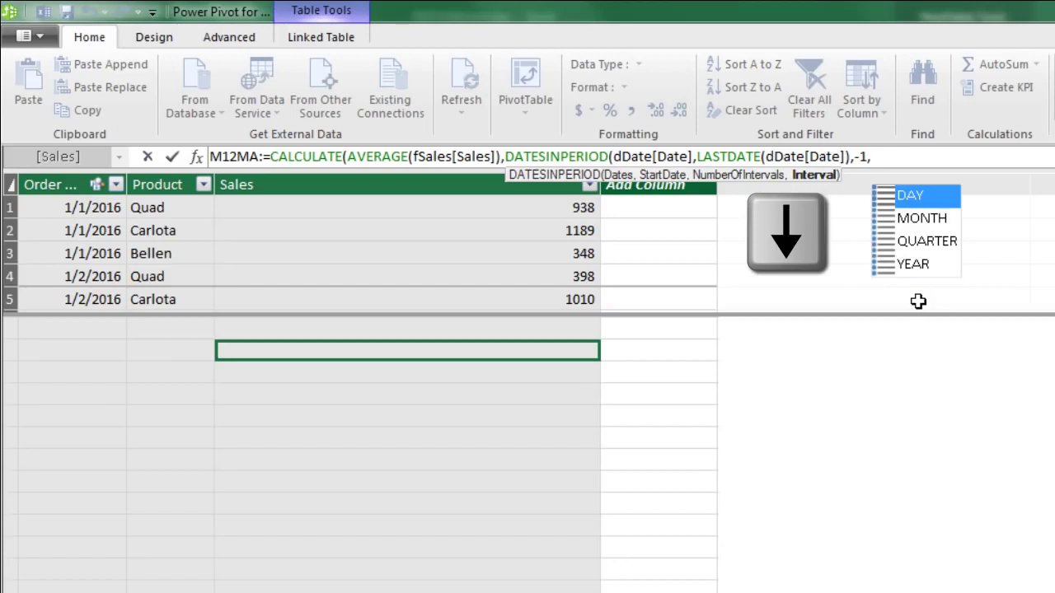
key("Down")
key("Down")
key("Down")
key("Tab")
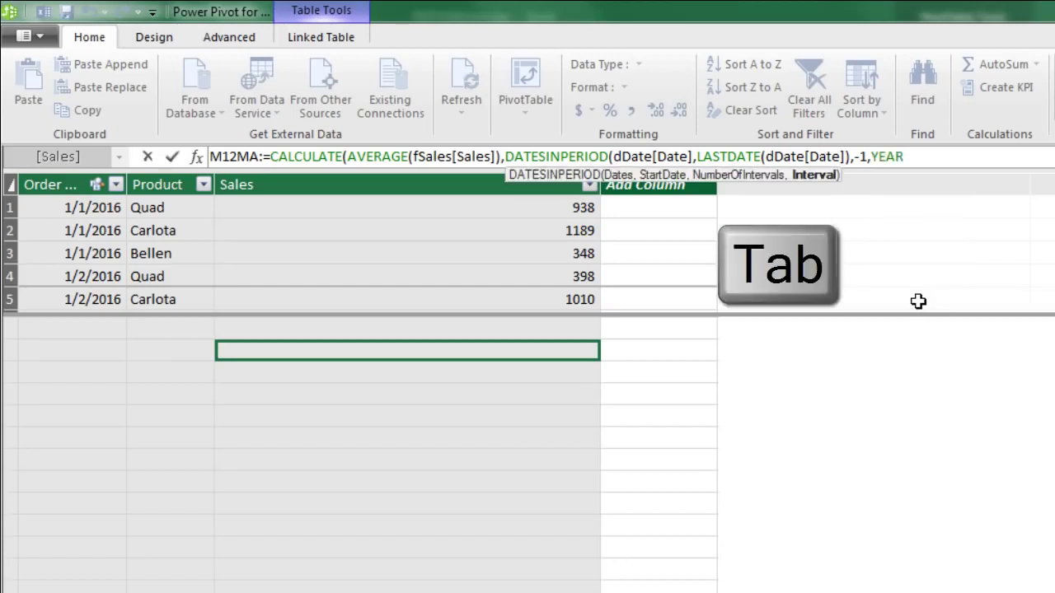
type(")")
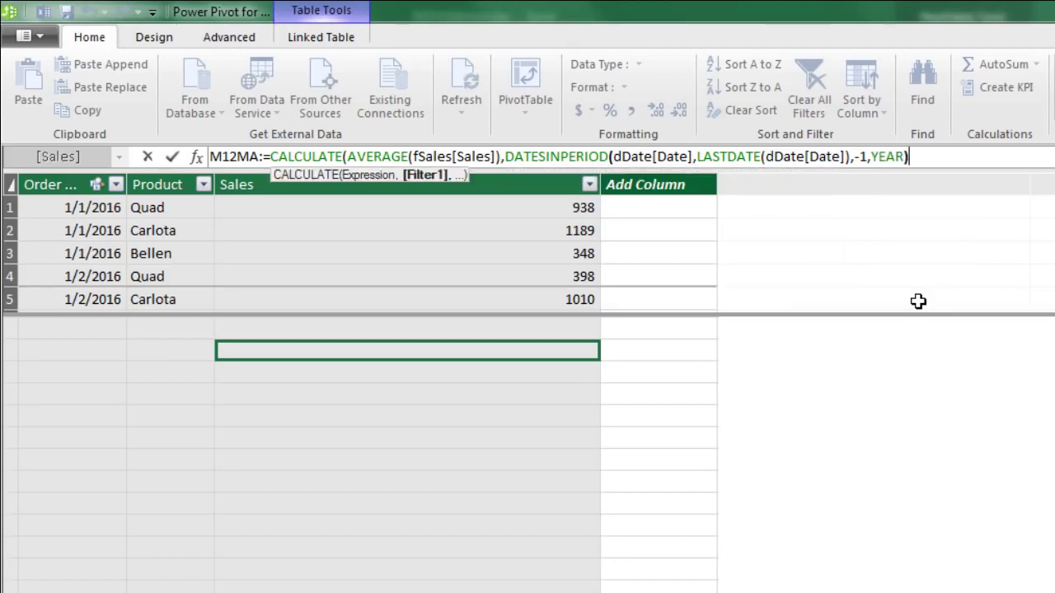
Check the whole DATESINPERIOD filter, close the CALCULATE function and commit the M12MA measure
left_click_drag(504, 158, 997, 185)
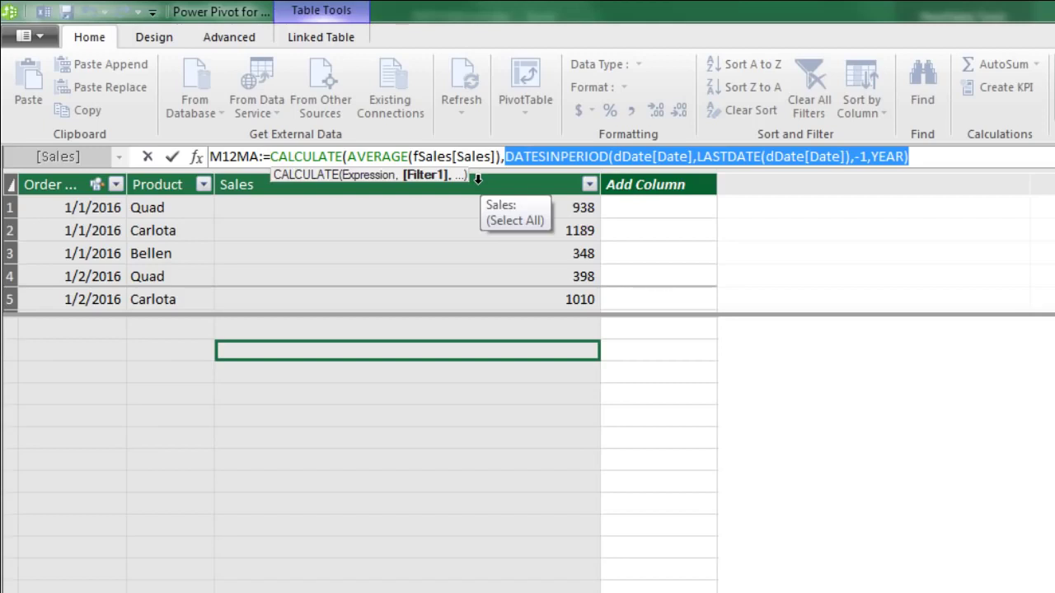
left_click(989, 150)
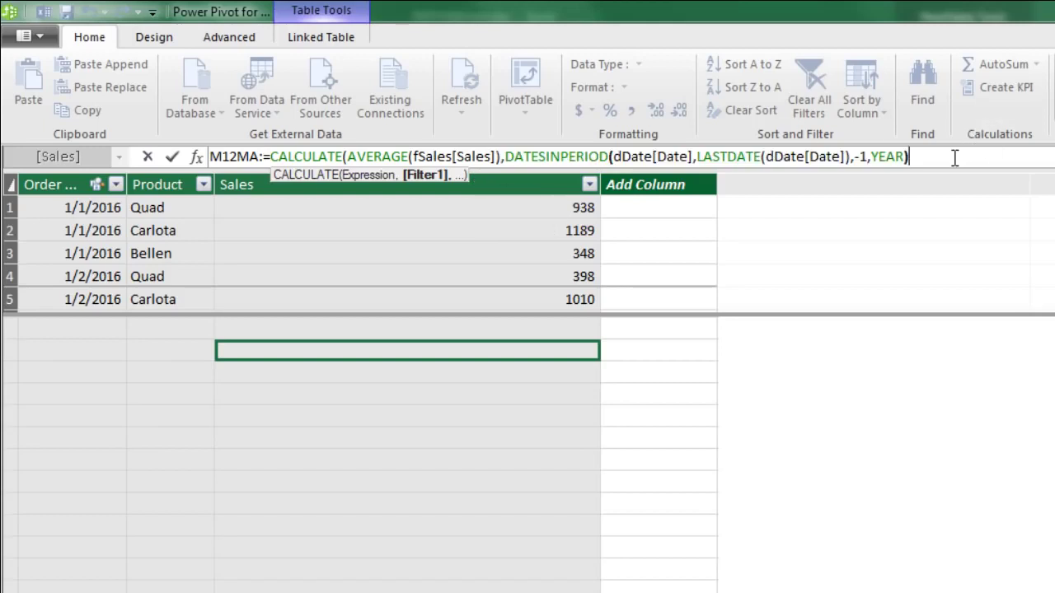
type(")")
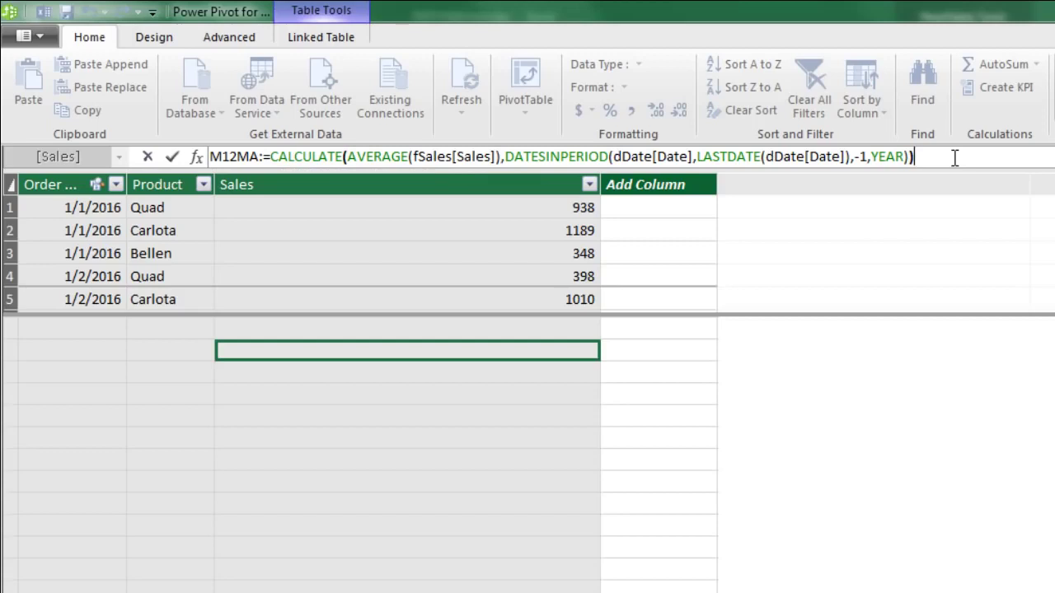
key("Return")
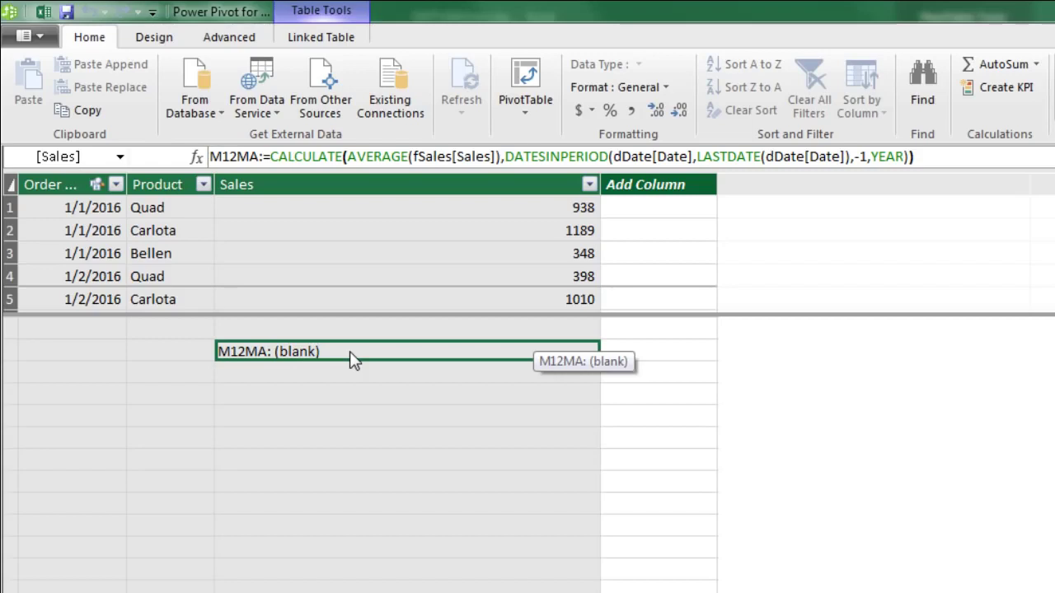
Format M12MA as $ English (United States) currency and, in the Excel workbook, add it to the PivotTable's Values
left_click(590, 110)
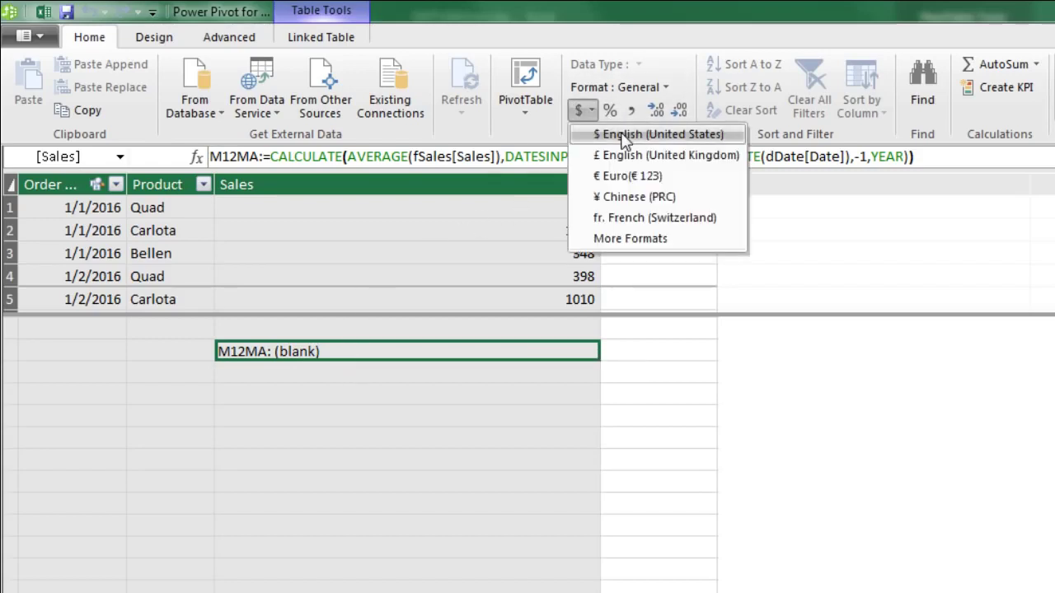
left_click(624, 137)
key("alt+Tab")
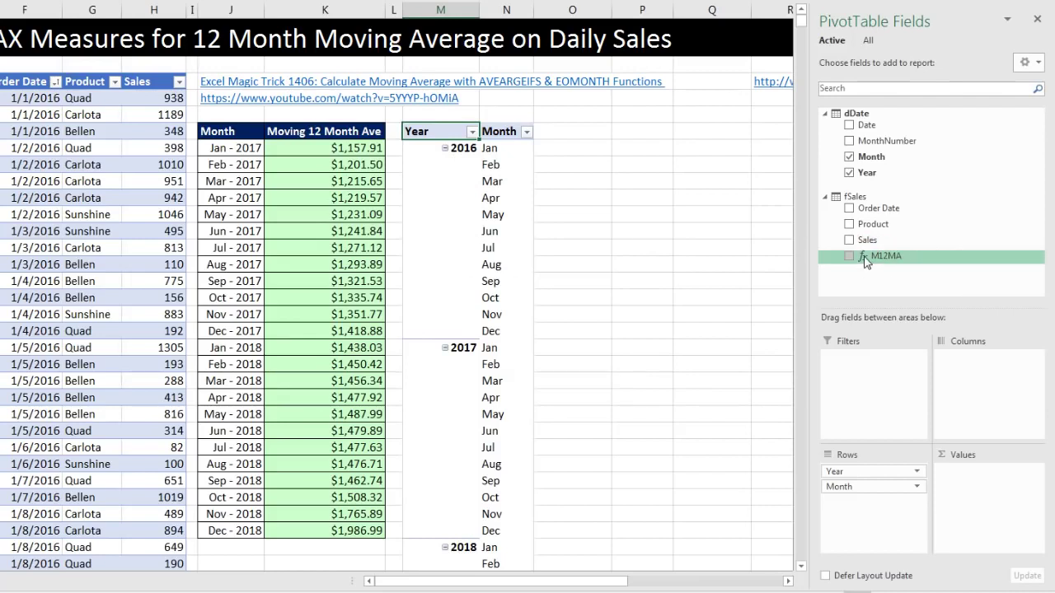
left_click_drag(863, 257, 976, 496)
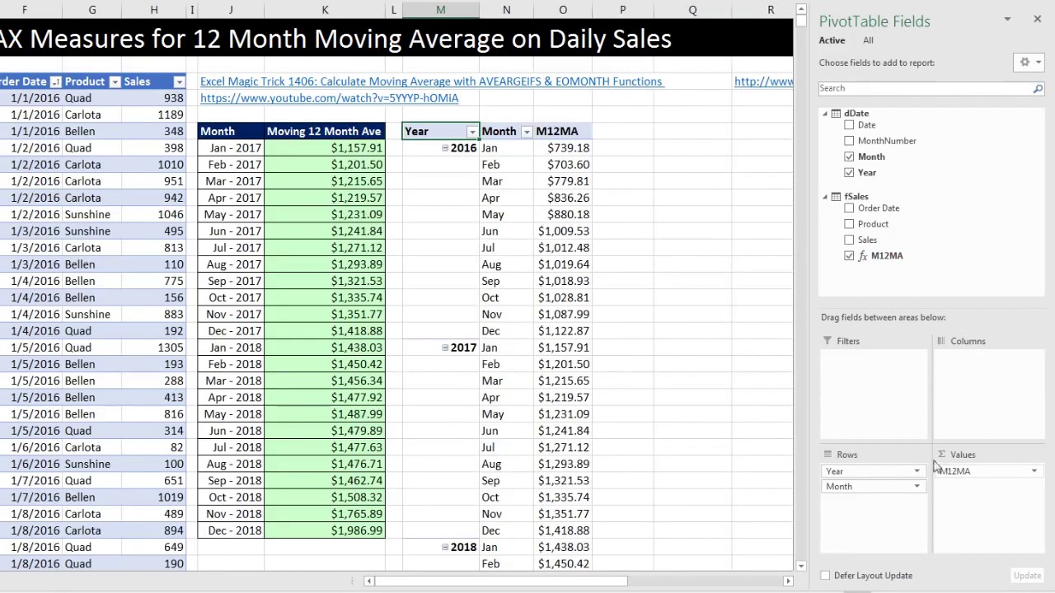
Compare the PivotTable's early 2017 M12MA values with the Moving 12 Month Ave column, and inspect the 2016 months
left_click(552, 350)
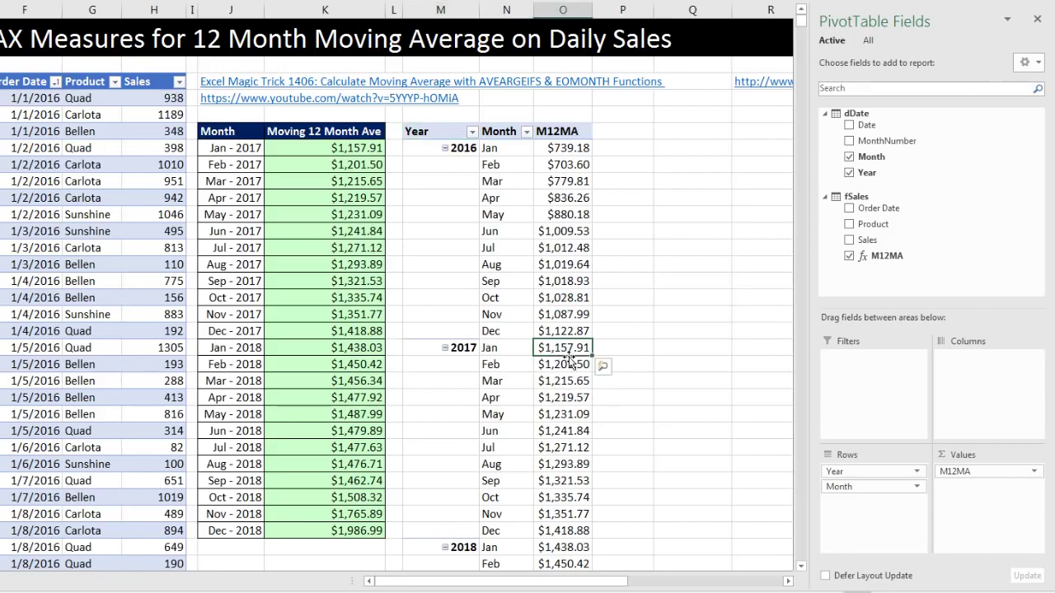
left_click(338, 149)
left_click(566, 365)
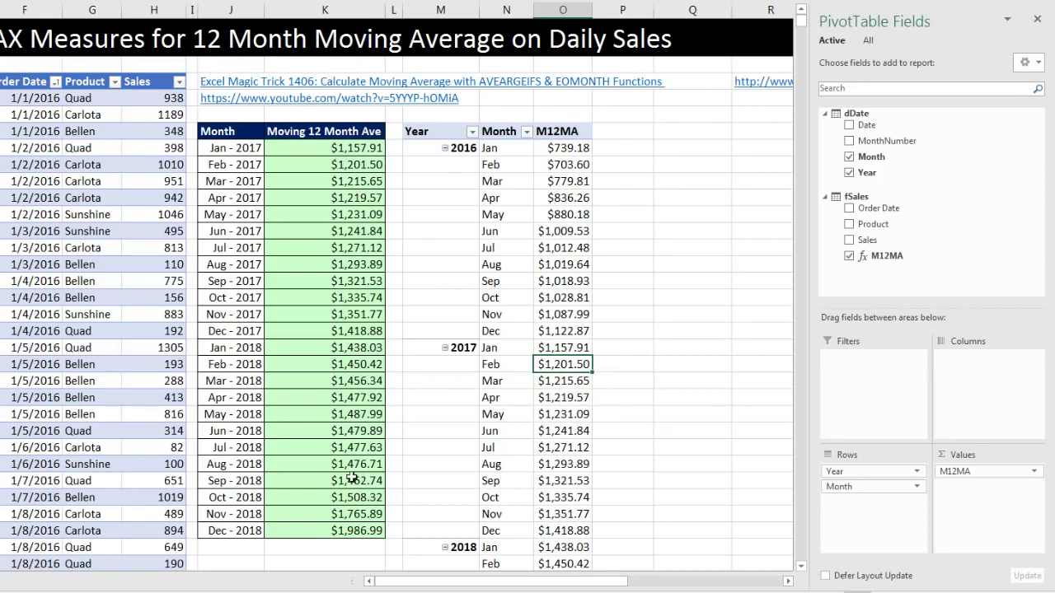
key("Up")
key("Up")
key("Up")
left_click(560, 214)
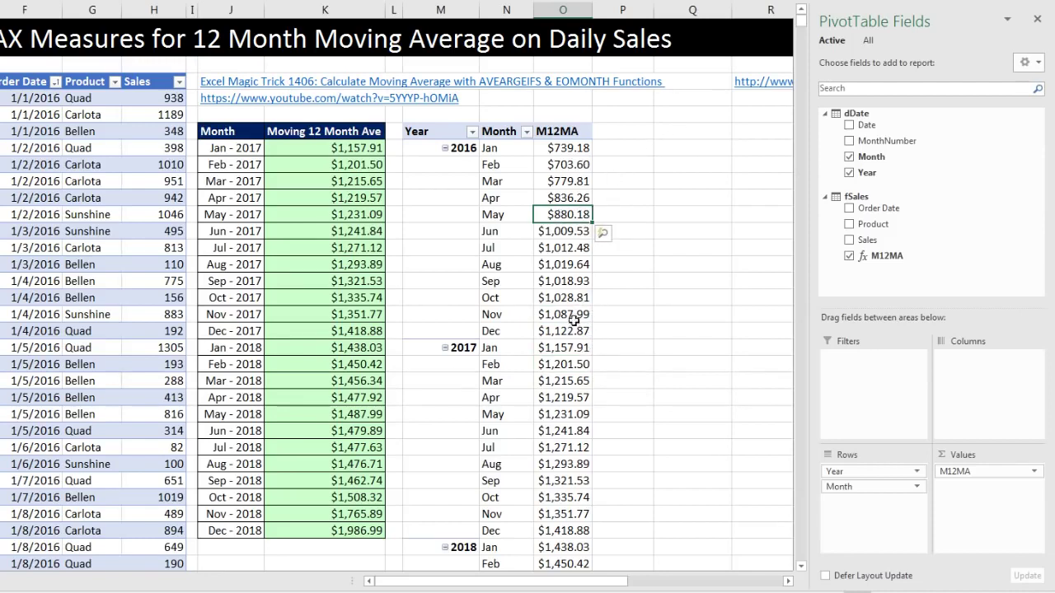
left_click(418, 333)
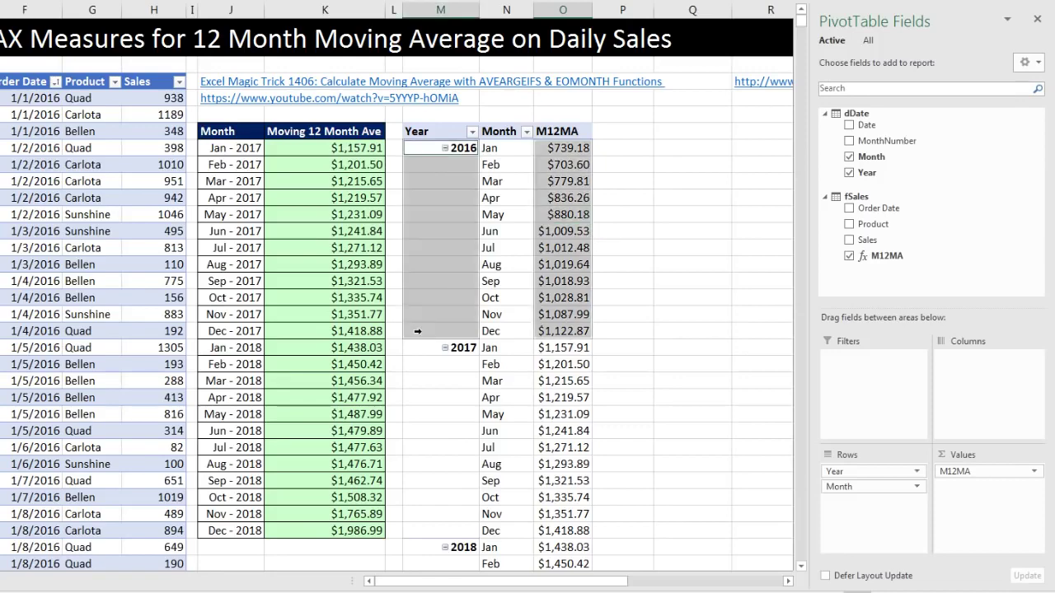
left_click(561, 331)
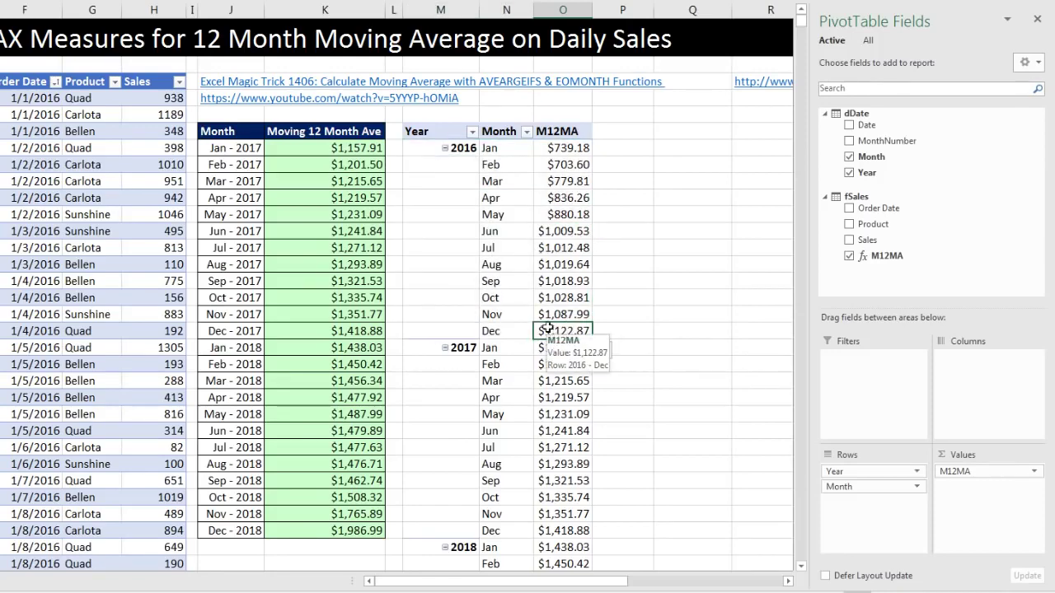
Review the M12MA values across all PivotTable years, from January 2016 through November 2019
scroll(558, 250, "down", 3)
scroll(559, 249, "down", 5)
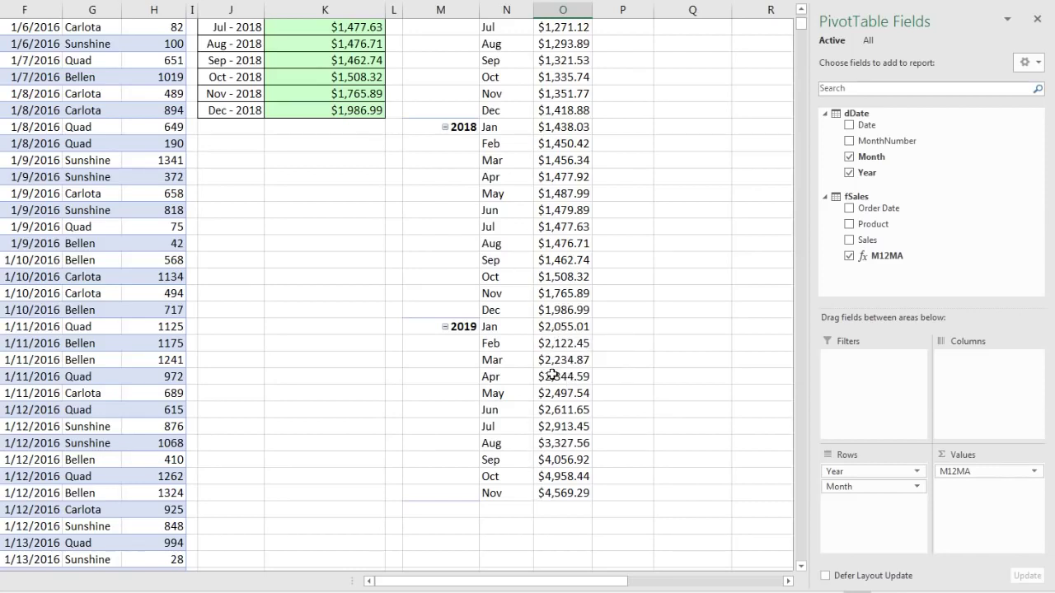
scroll(572, 496, "up", 6)
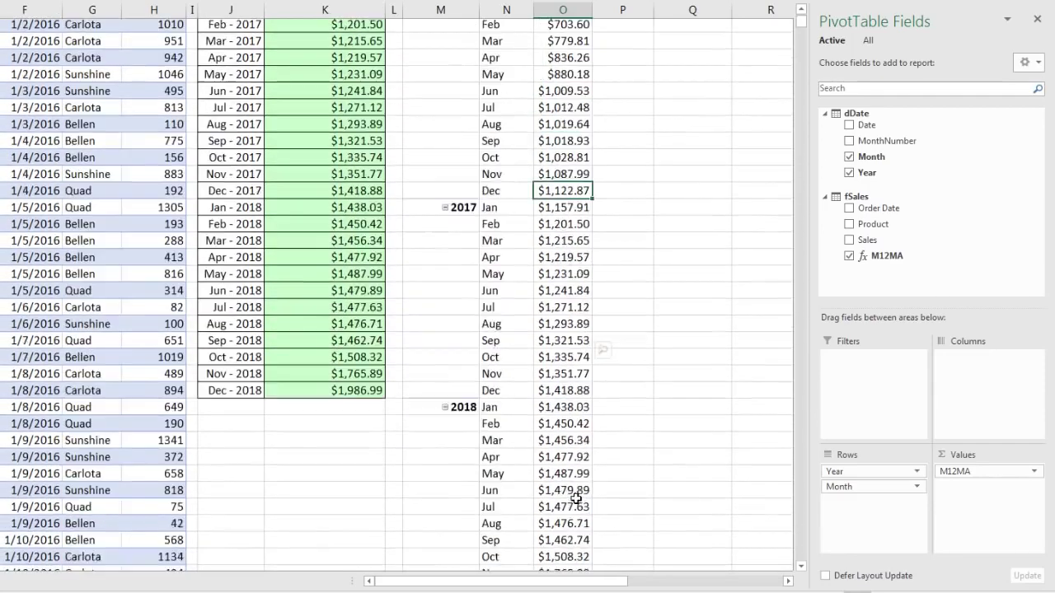
scroll(575, 498, "up", 2)
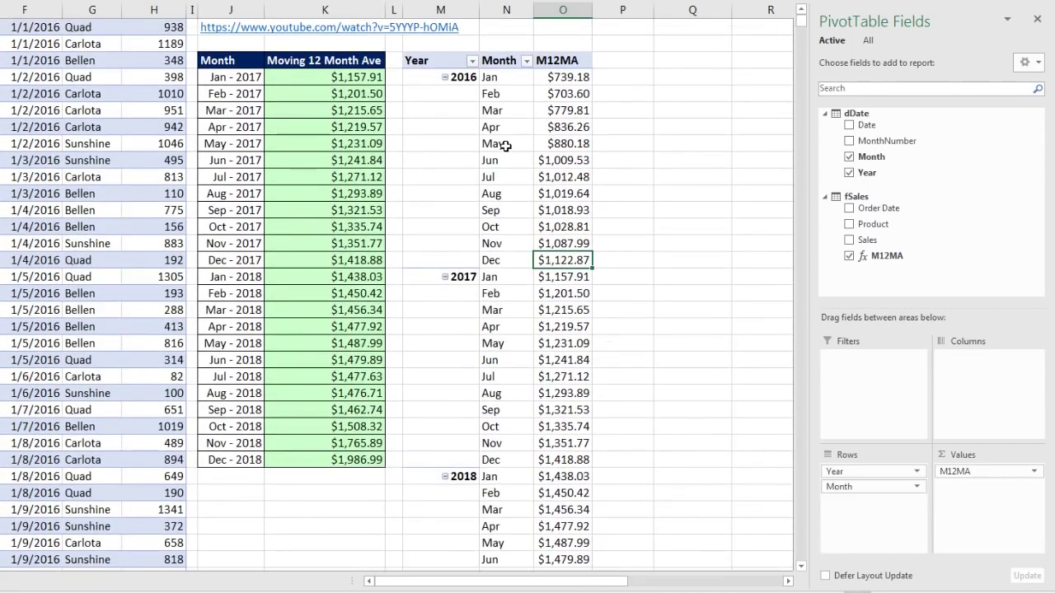
scroll(700, 332, "down", 7)
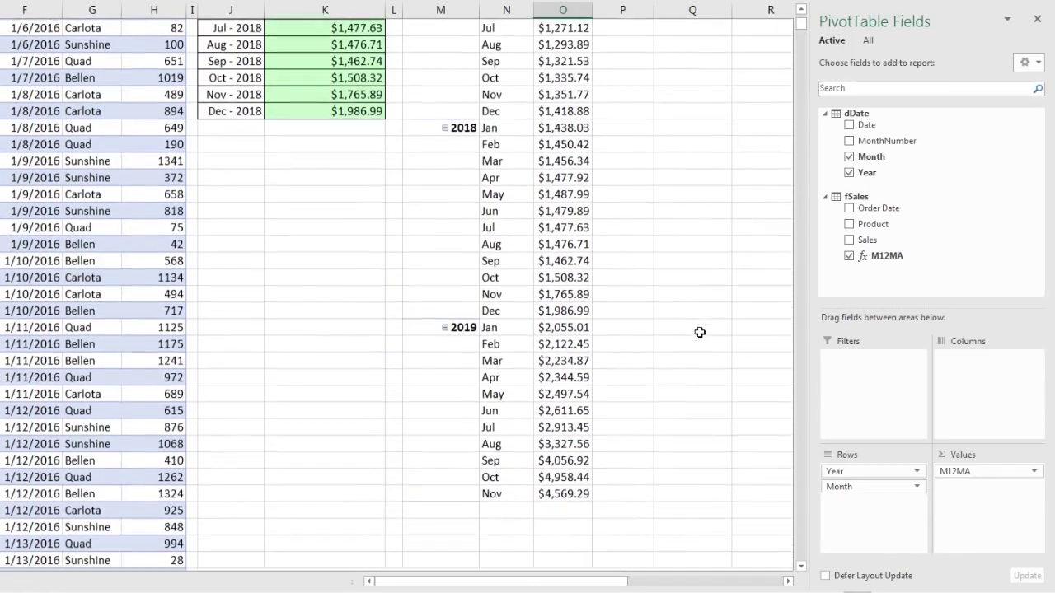
scroll(513, 419, "up", 8)
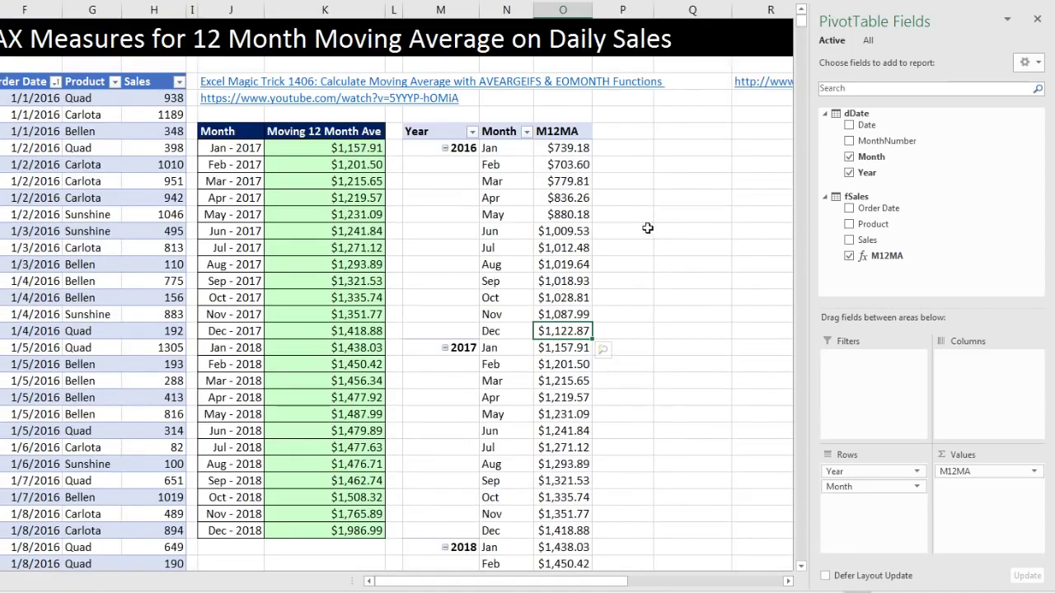
mouse_move(554, 228)
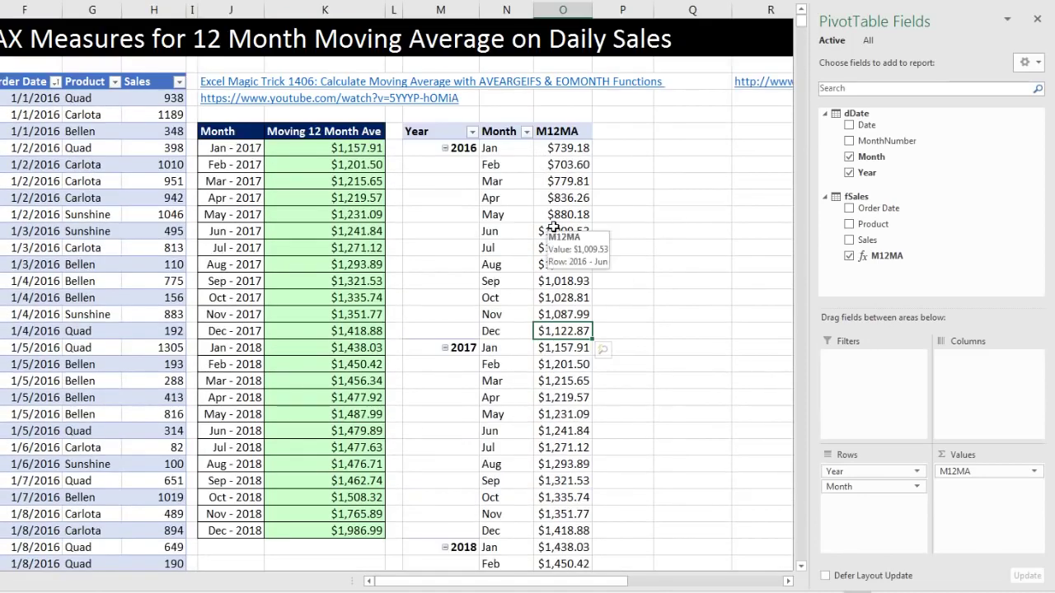
Open the M12MA formula in Power Pivot for editing just before CALCULATE, and return to the Excel worksheet
key("alt+Tab")
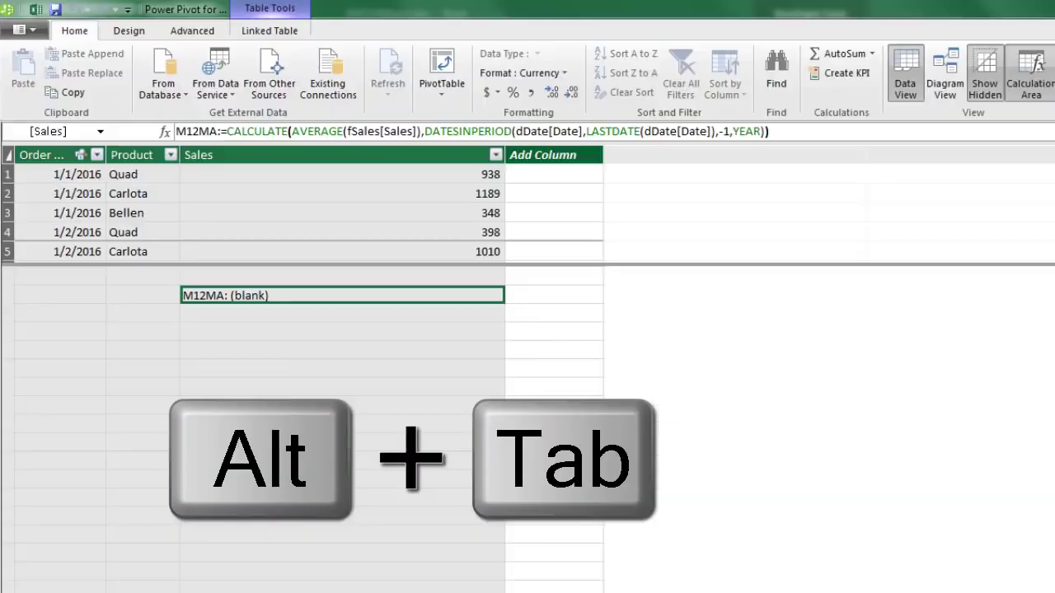
left_click(232, 132)
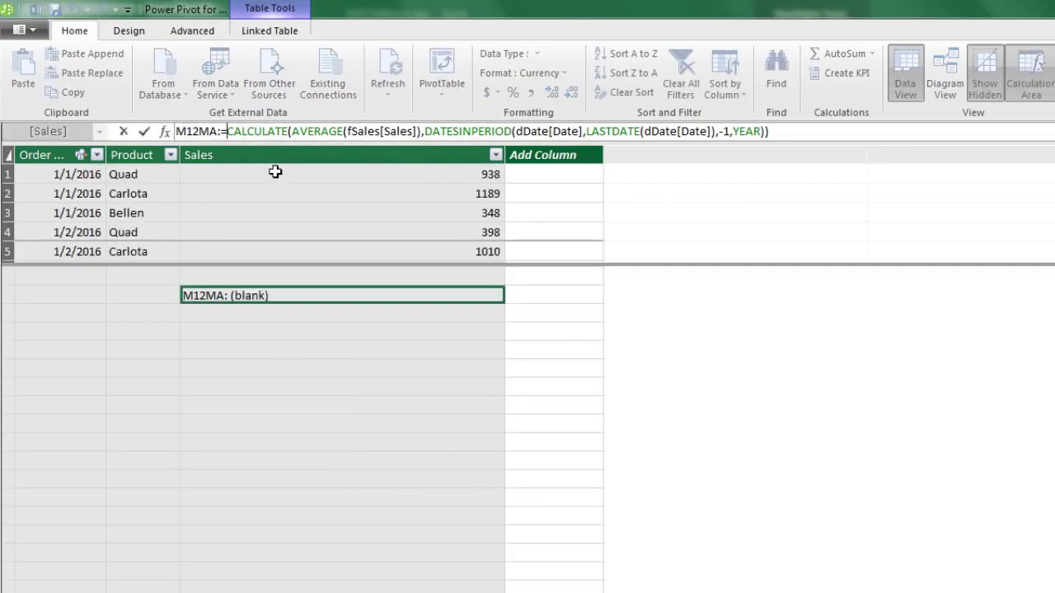
key("alt+Tab")
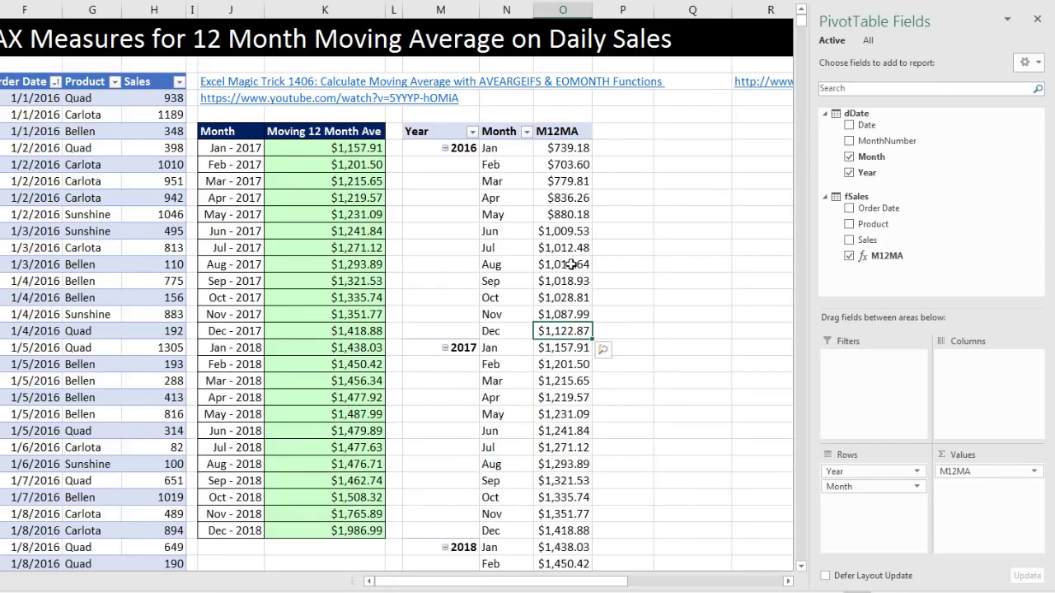
Examine the PivotTable's month rows from 2019 back to 2016, focusing on the February 2017 M12MA cell
scroll(635, 281, "down", 7)
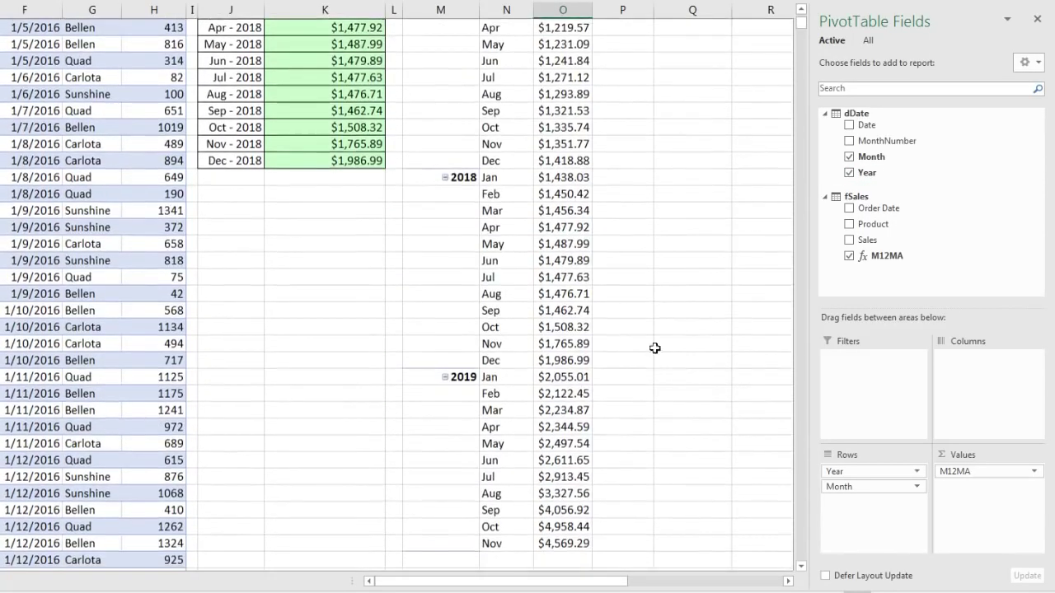
scroll(613, 435, "up", 3)
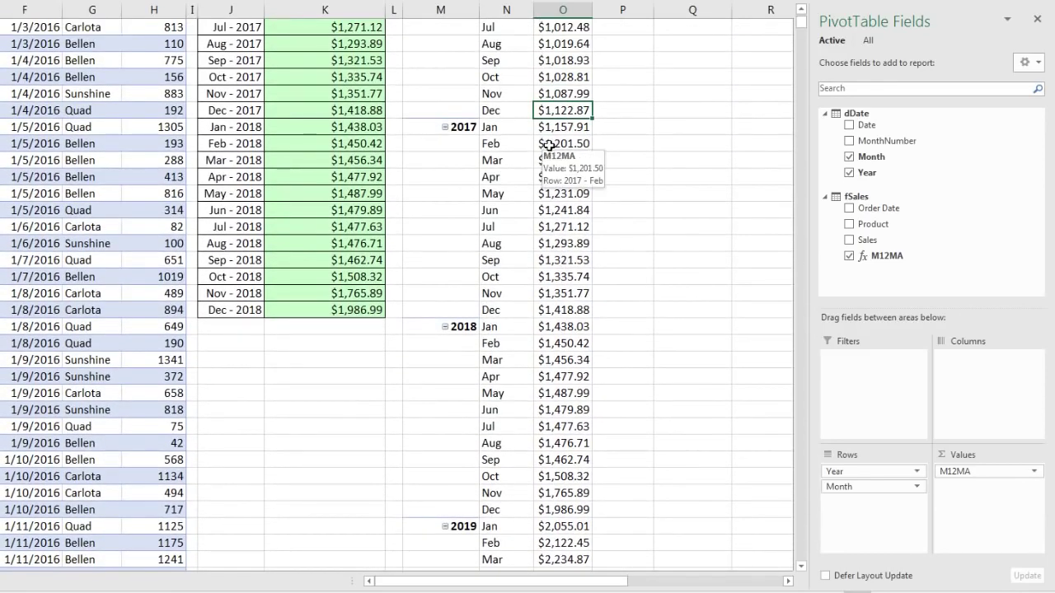
left_click(548, 145)
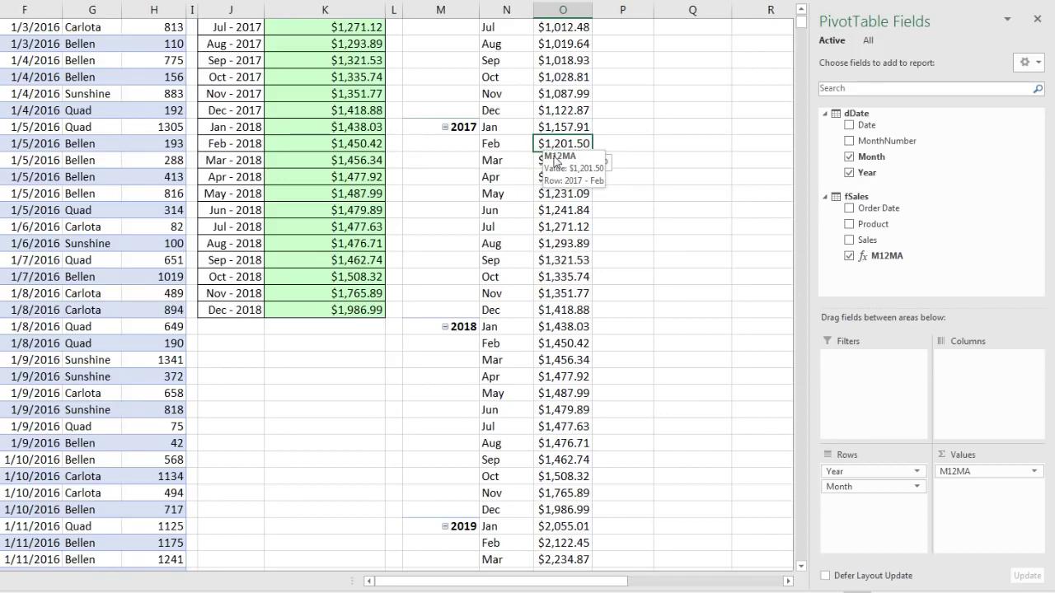
scroll(550, 148, "up", 1)
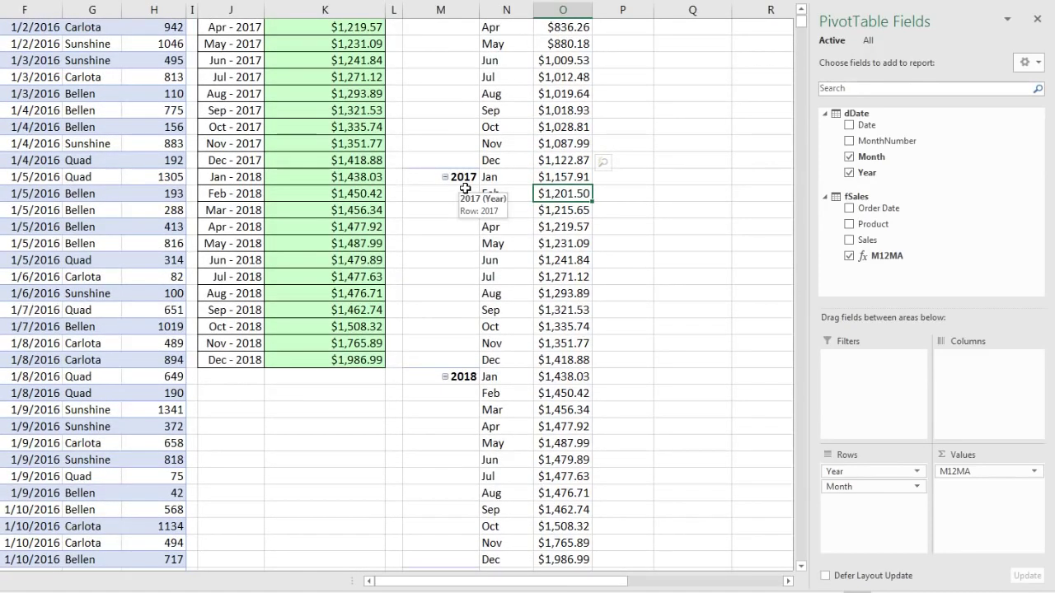
scroll(465, 190, "up", 1)
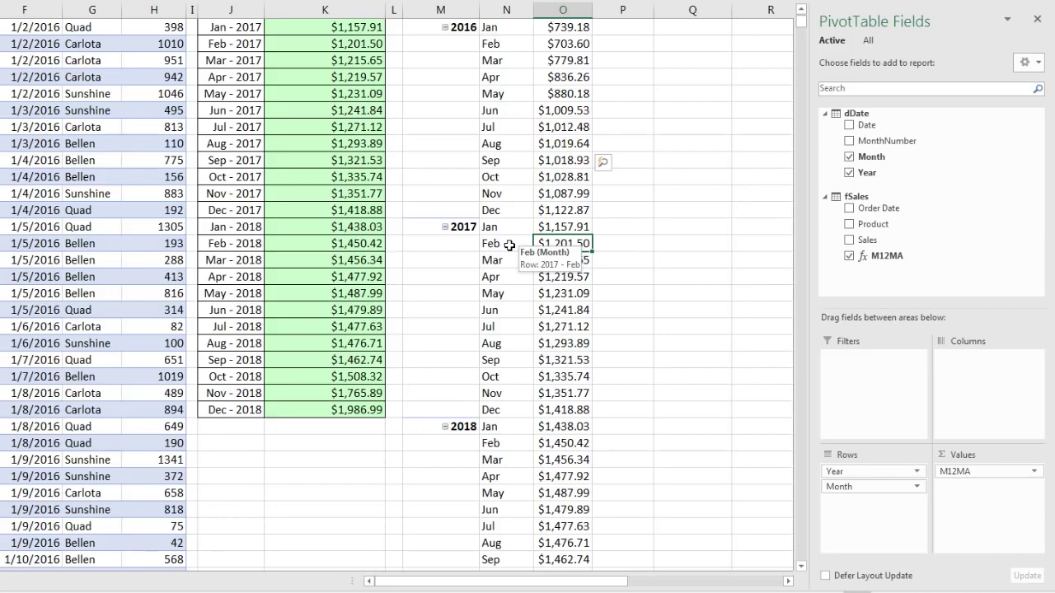
Switch to Power Pivot and start wrapping the M12MA formula's CALCULATE expression in an IF function with an AND logical test
key("alt+Tab")
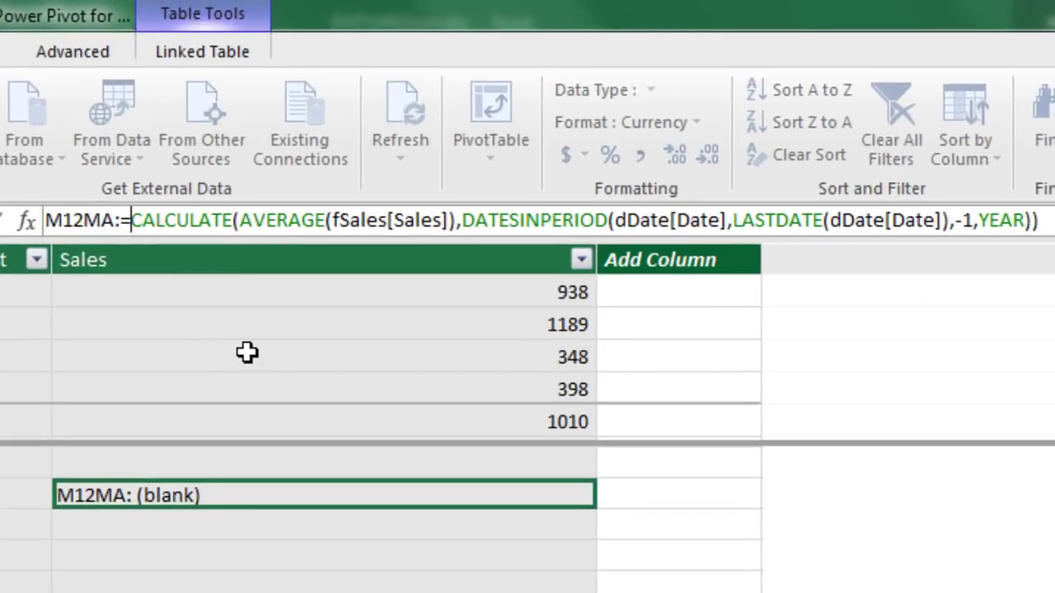
type("IF(")
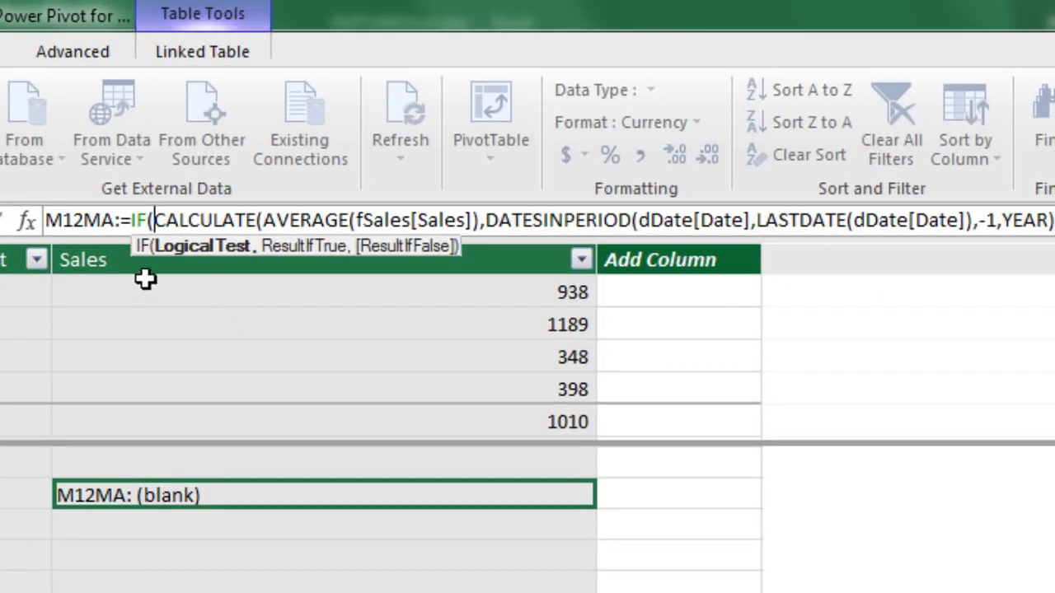
type("and")
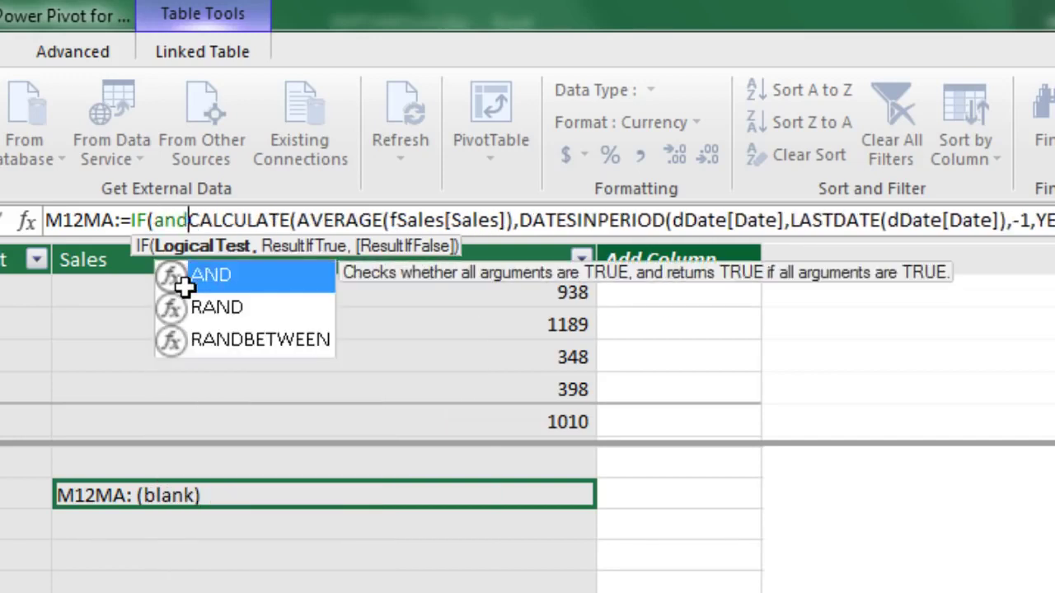
key("Tab")
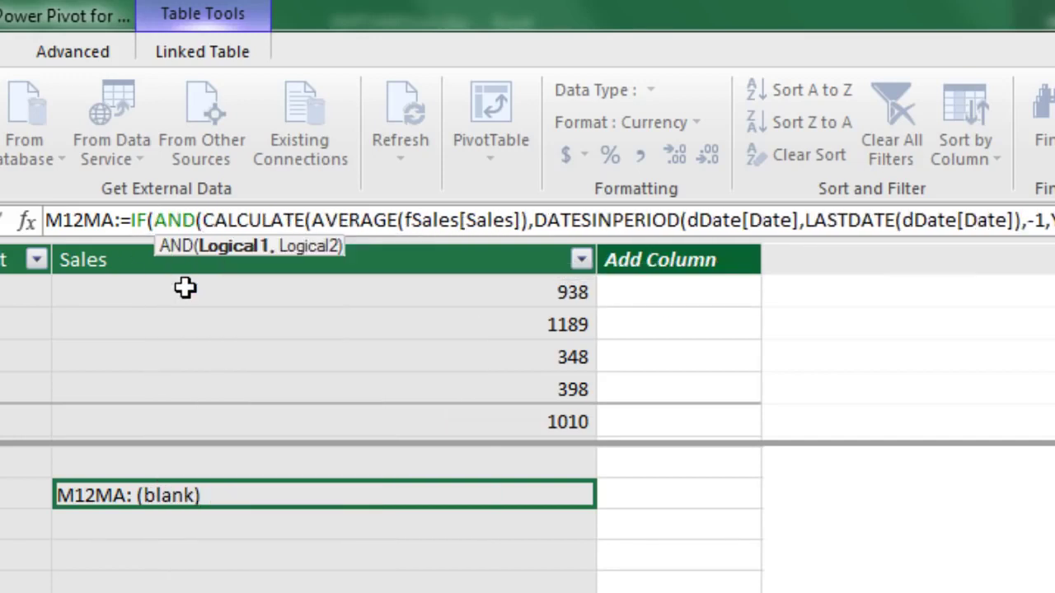
Enter SUM(fSales[Sales])>0 as the first condition of the AND test in the M12MA formula
type("sum")
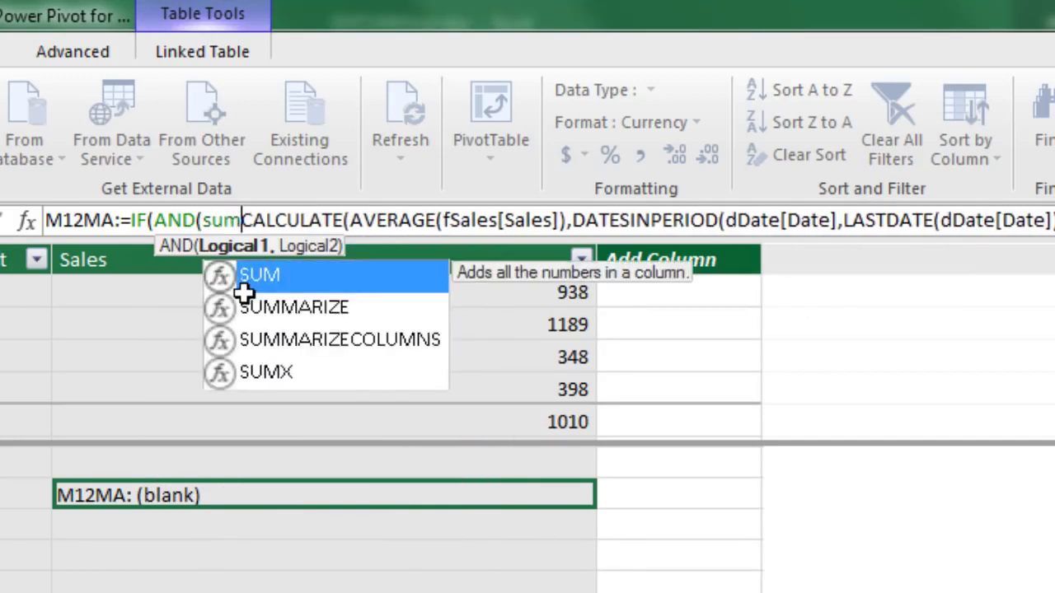
key("Tab")
type("f")
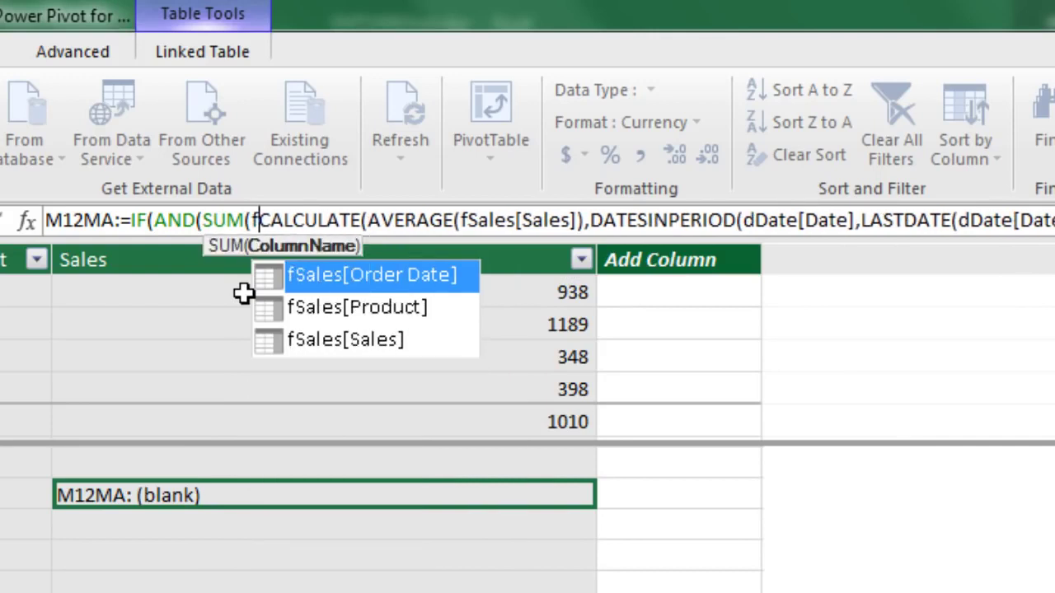
key("Down")
key("Down")
key("Tab")
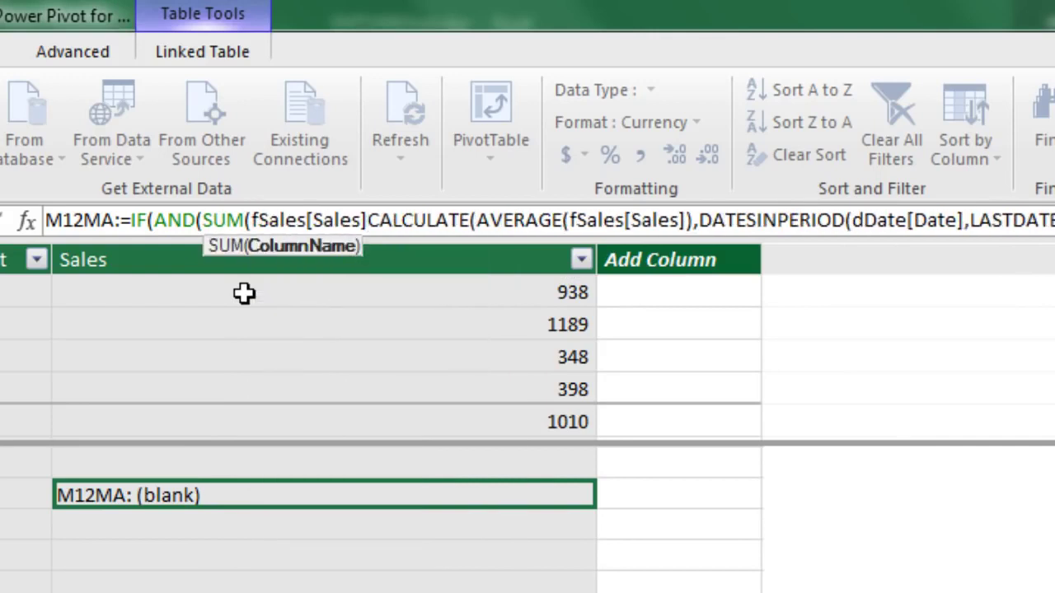
type(")")
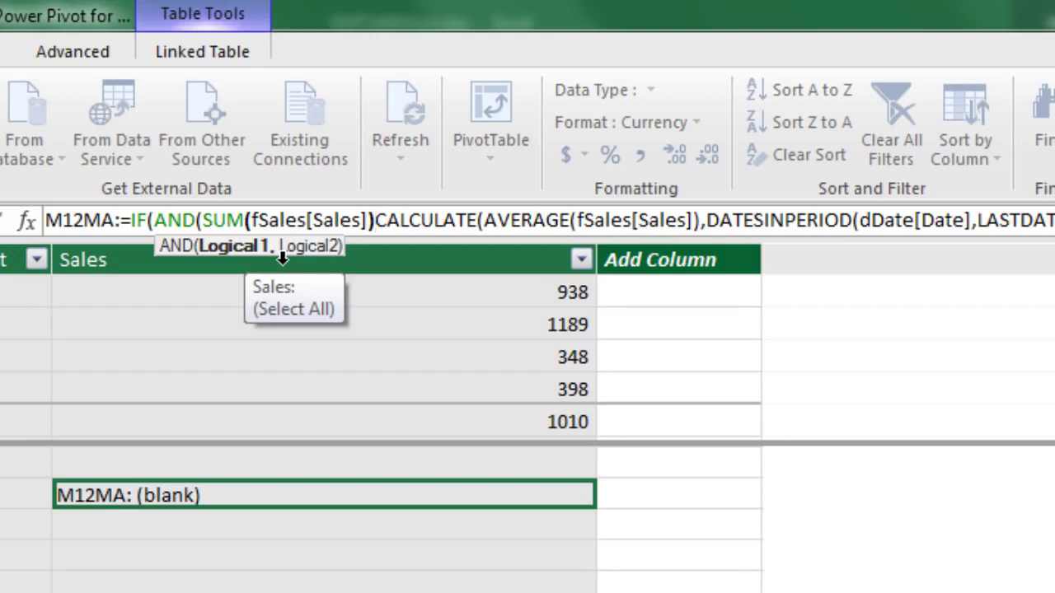
type(">0")
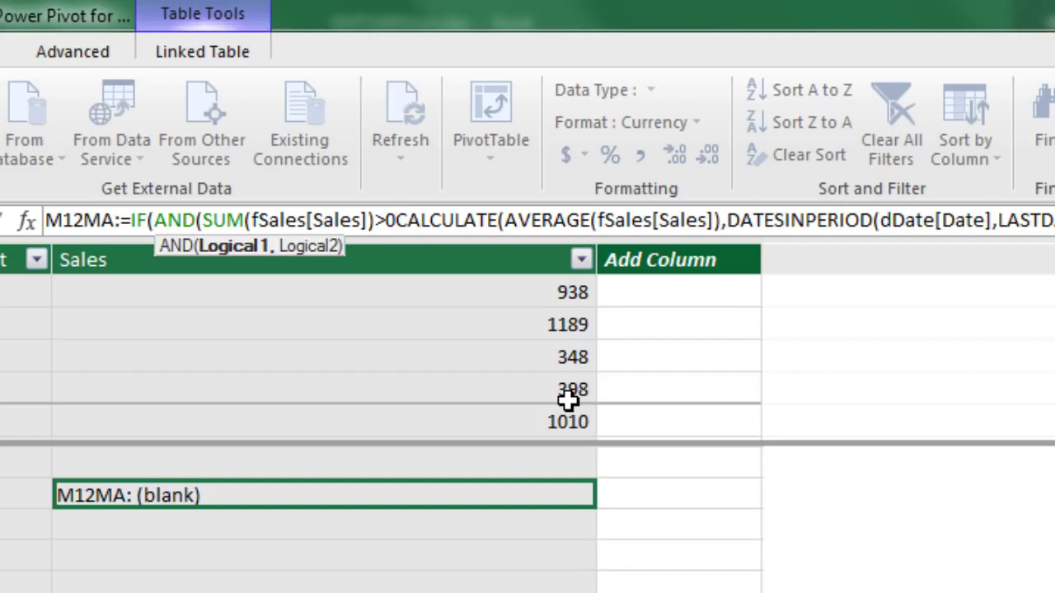
type(",")
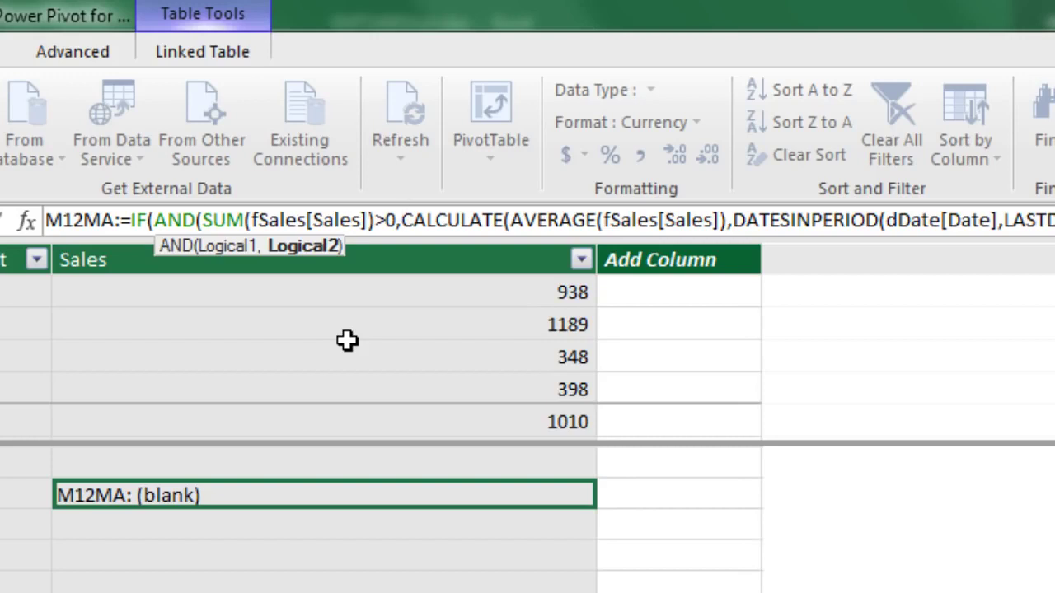
Add MAX(dDate[Year])>2016 as the second condition and close the AND test
type("max(")
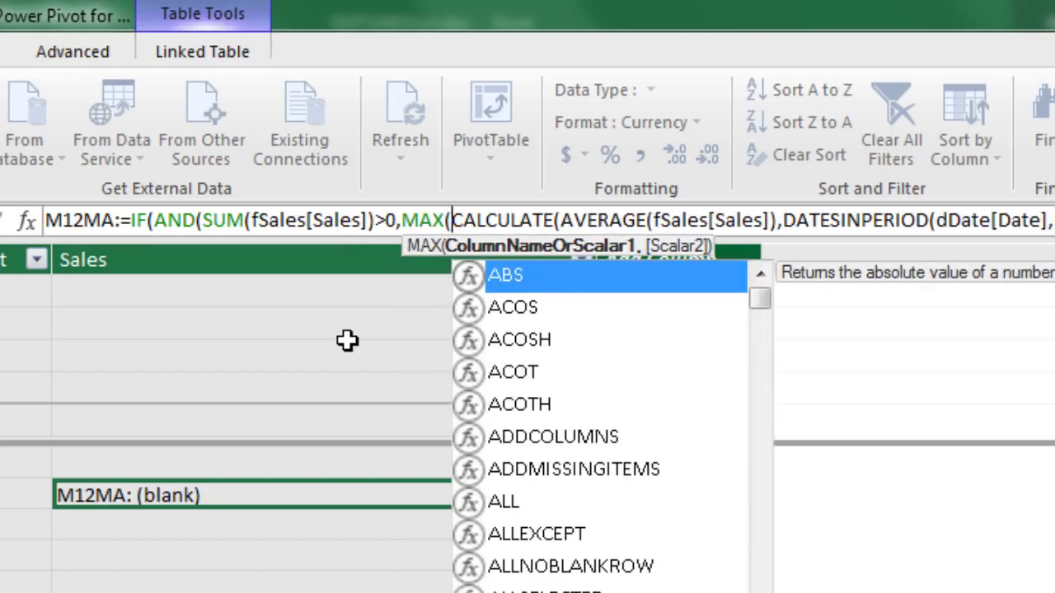
type("dd")
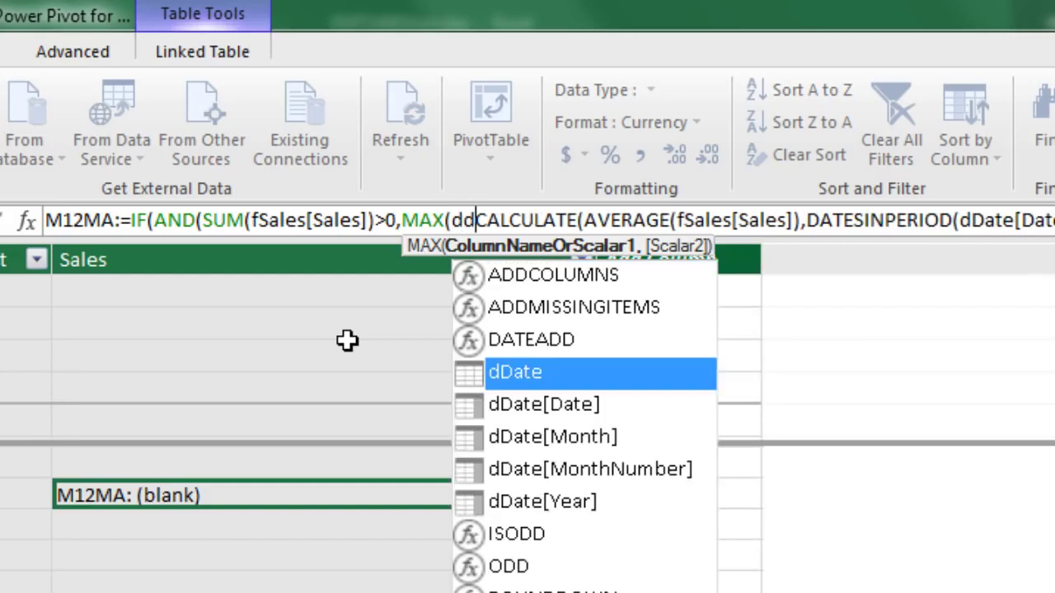
key("Down")
key("Down")
key("Down")
key("Down")
key("Tab")
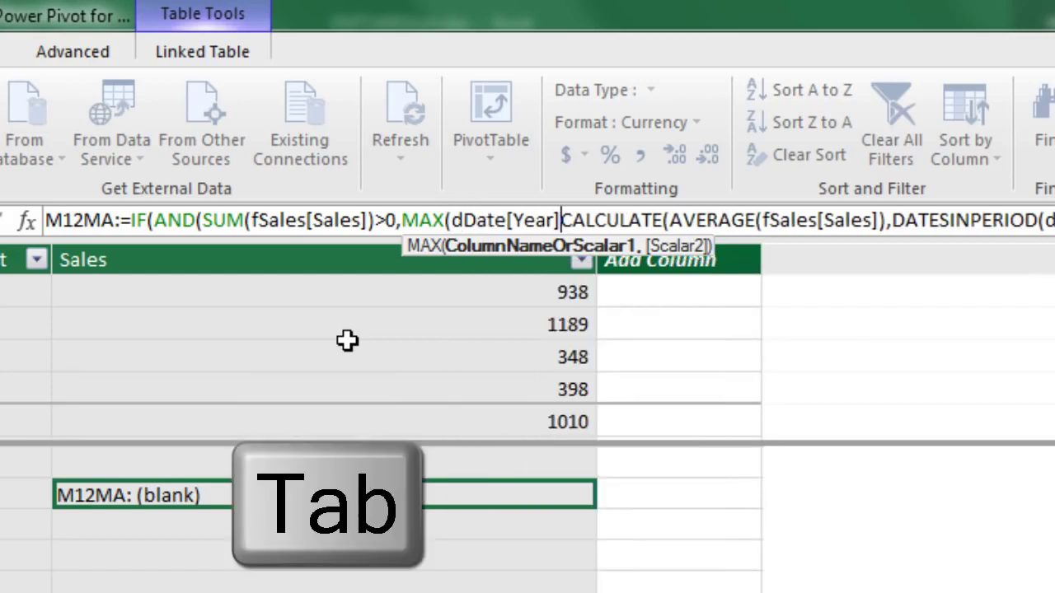
type(")")
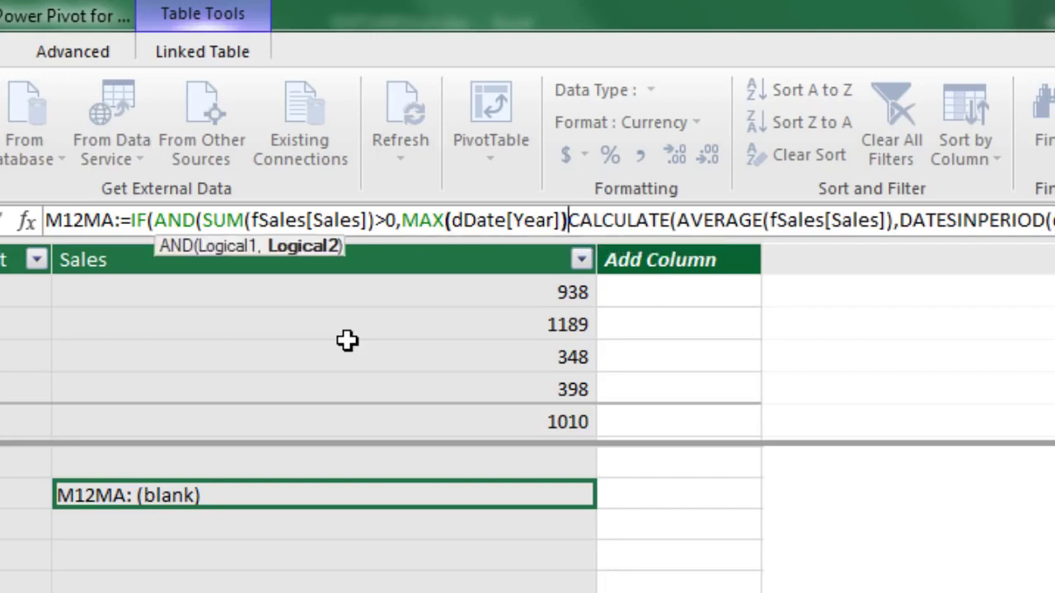
type(">2016")
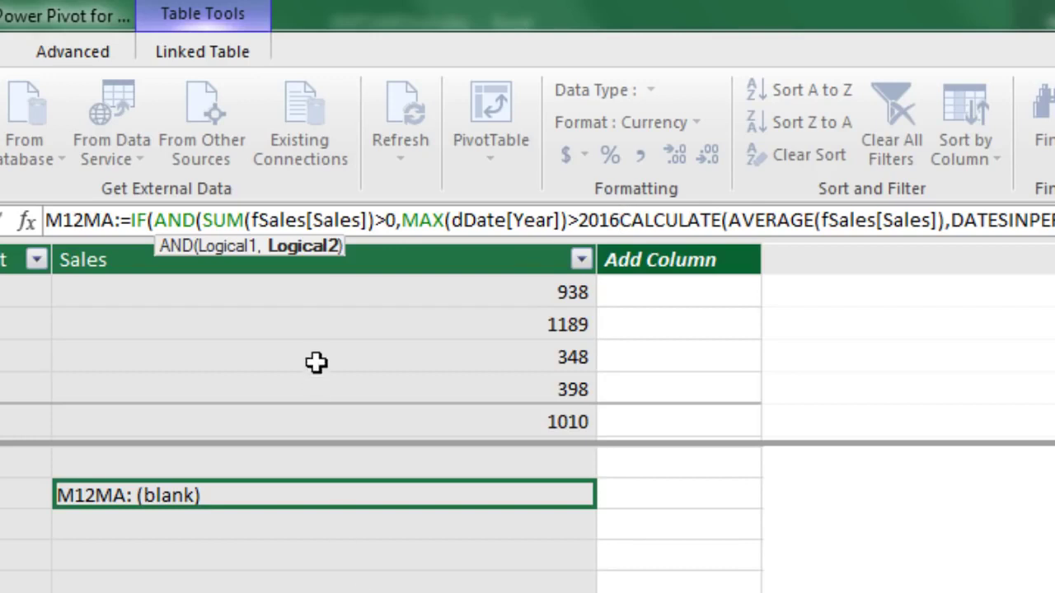
type(")")
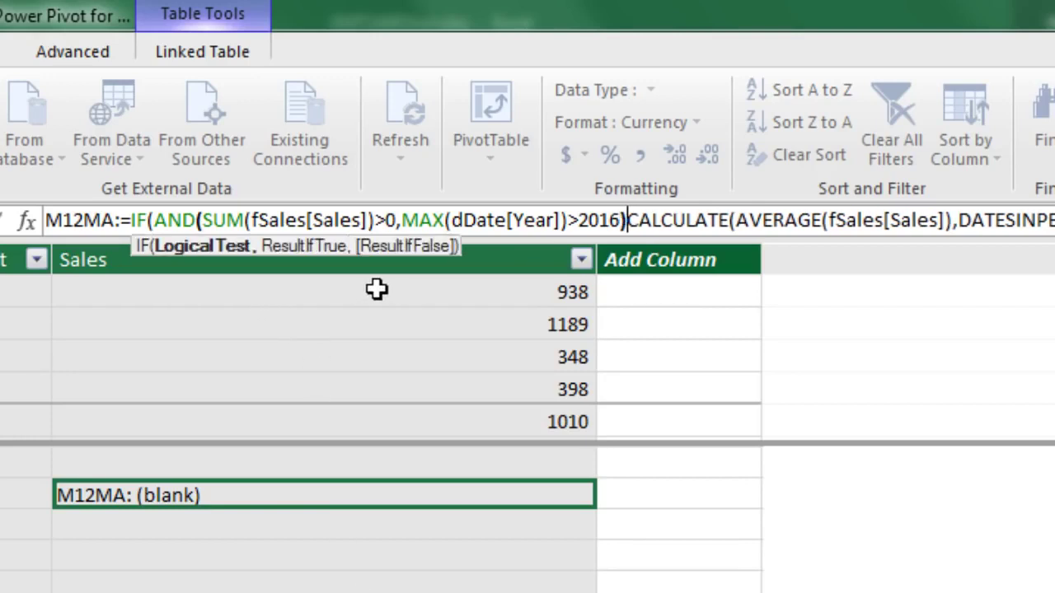
Complete the M12MA formula with the CALCULATE expression as IF's true result, and check the PivotTable in Excel
type(",")
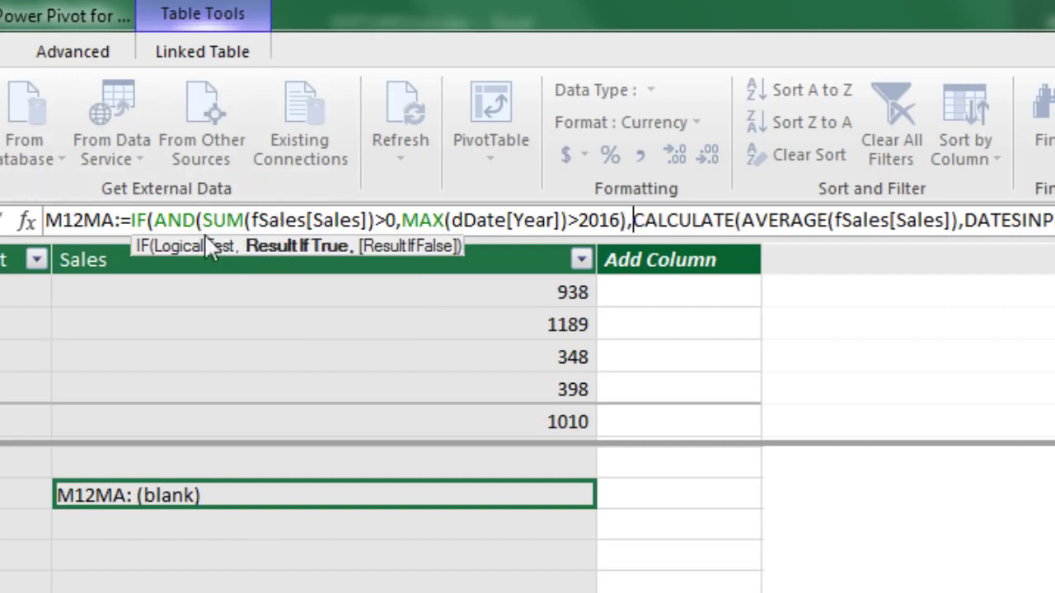
left_click_drag(154, 220, 1015, 171)
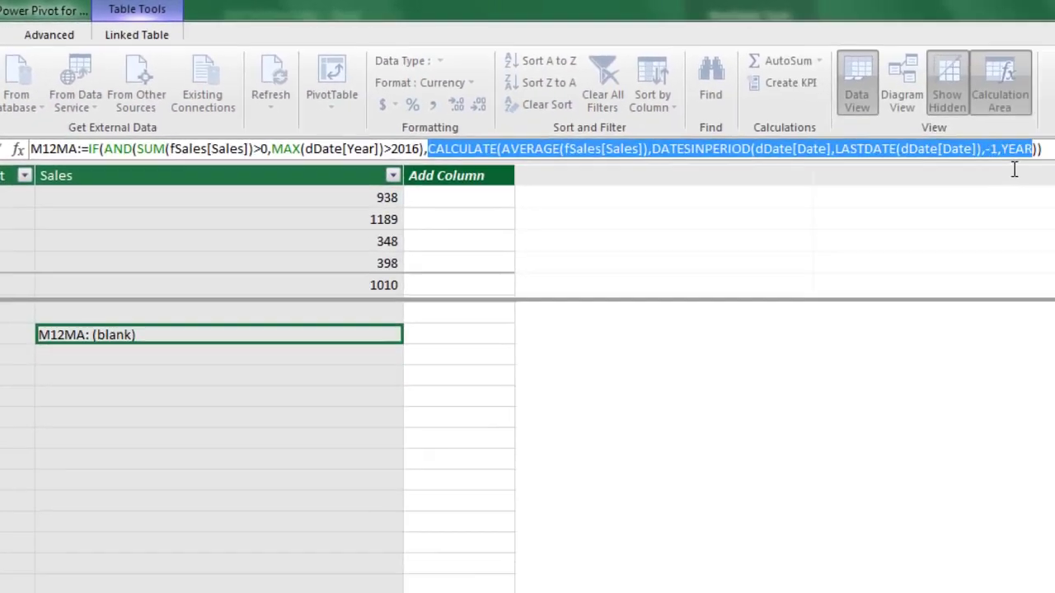
left_click(1007, 168)
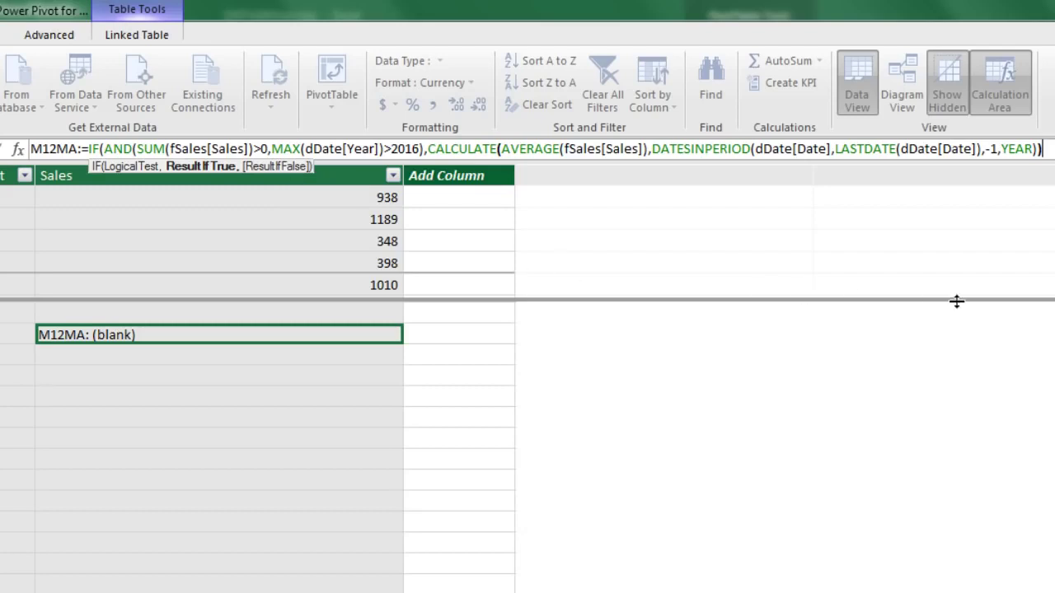
type(")")
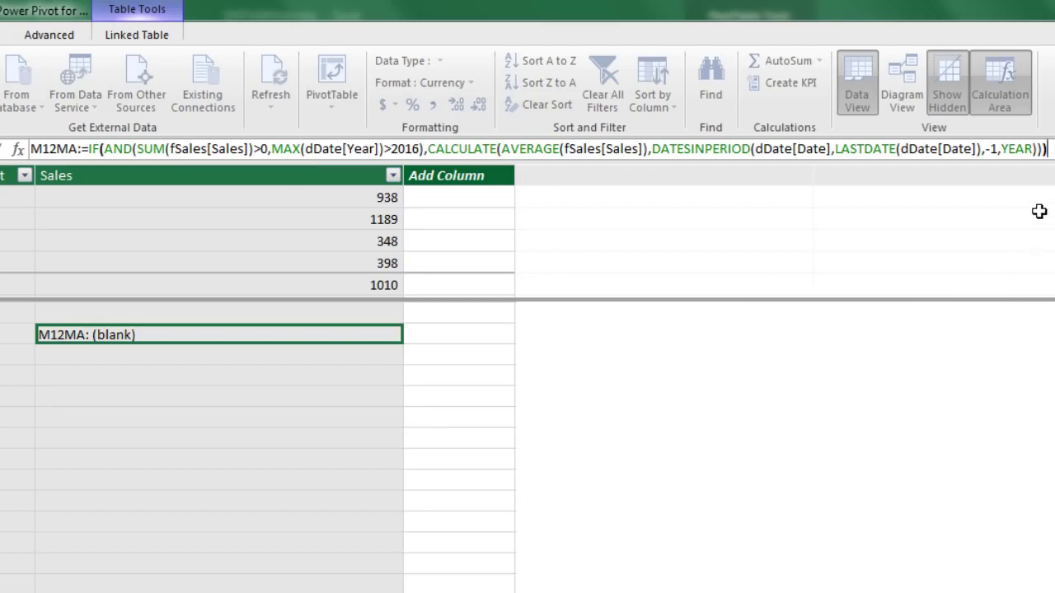
key("Return")
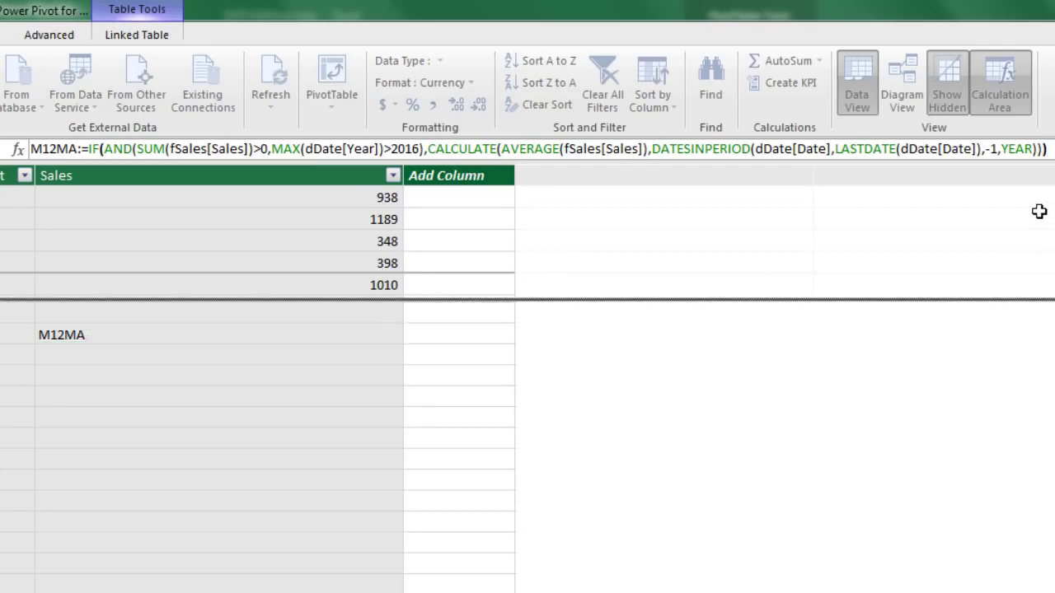
key("alt+Tab")
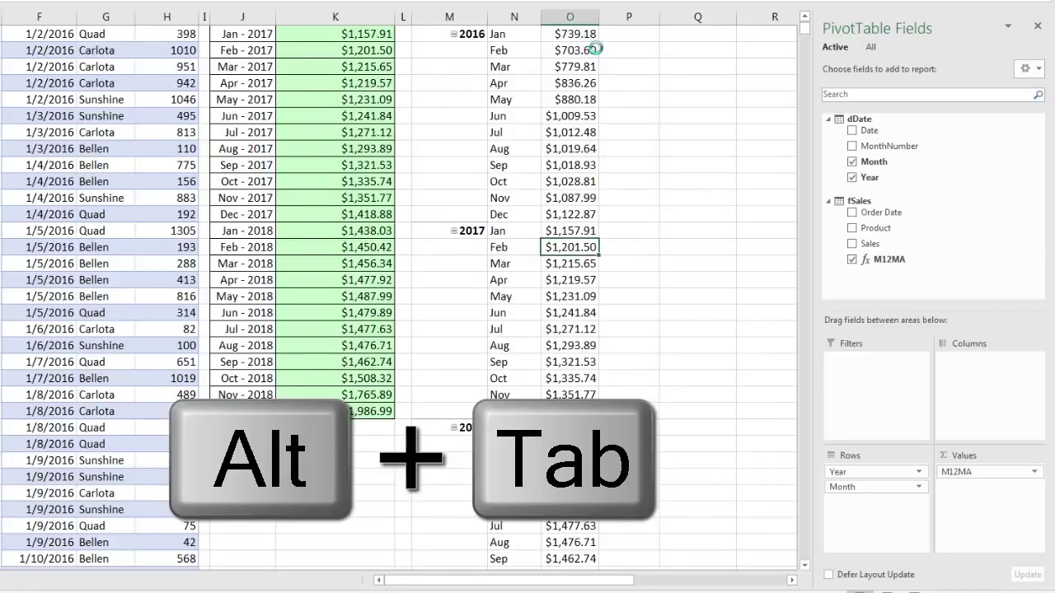
scroll(667, 186, "up", 2)
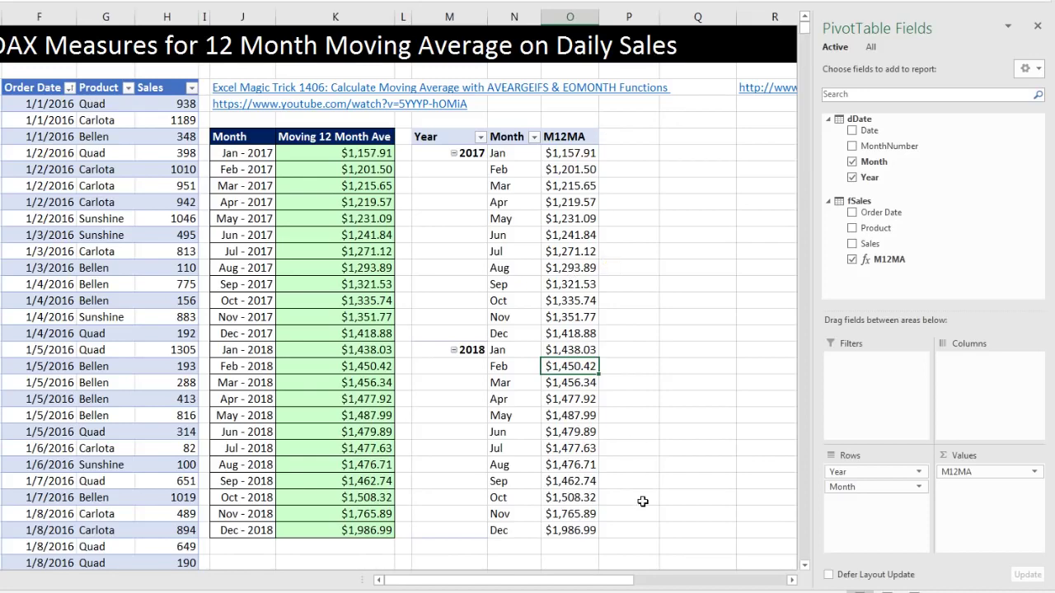
Return to Power Pivot and examine the hard-coded 2016 in the M12MA year condition, leaving the formula unedited
key("alt+Tab")
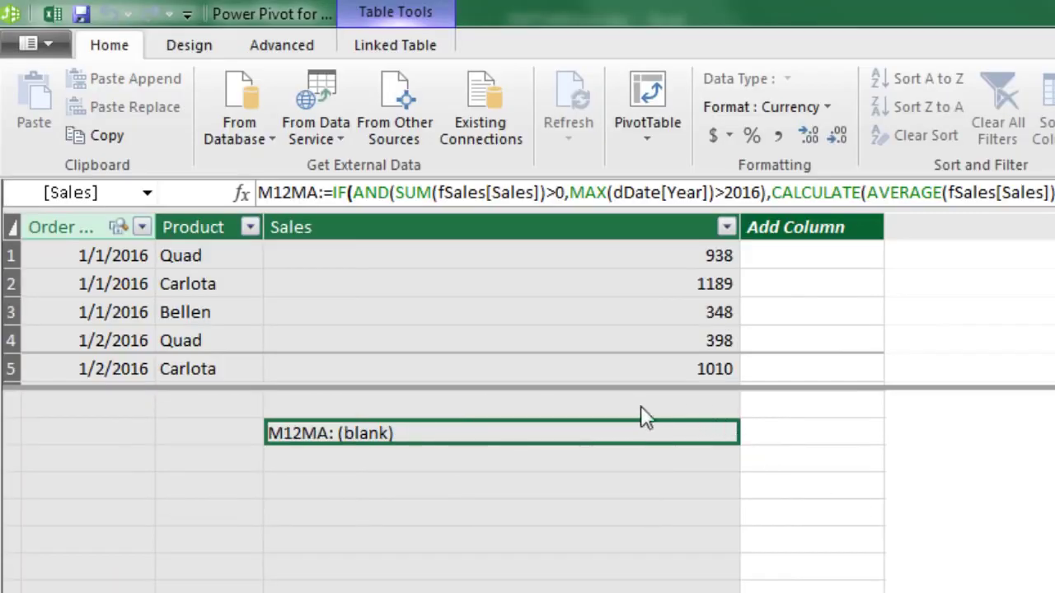
left_click(739, 197)
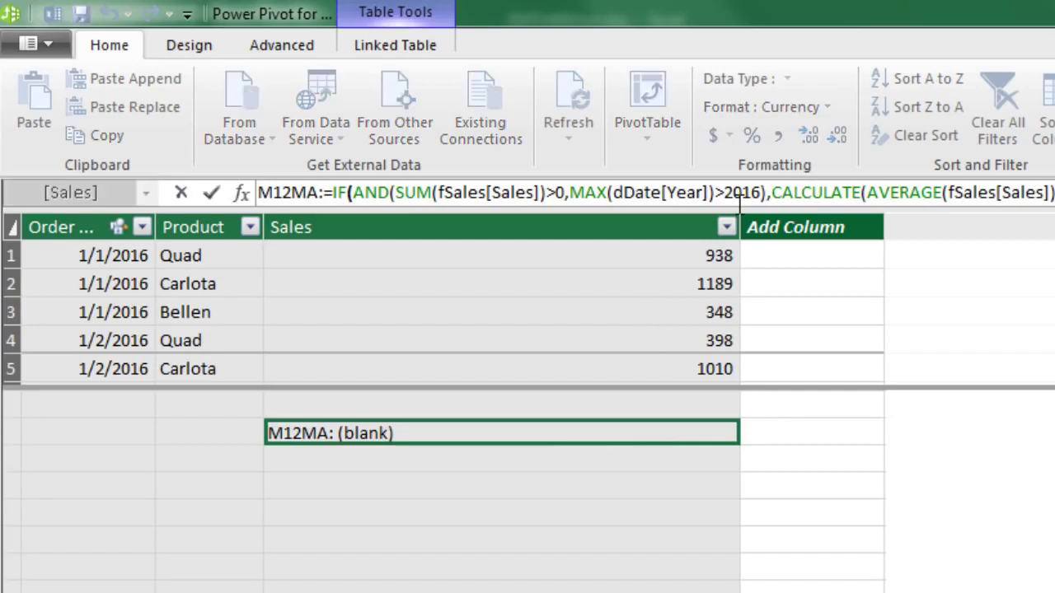
left_click(749, 198)
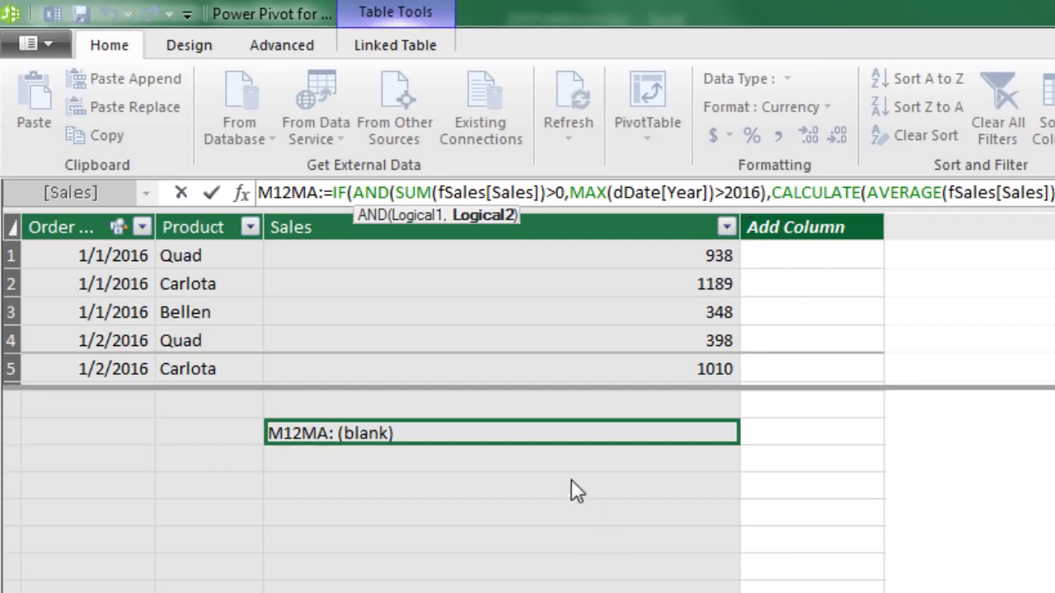
left_click_drag(722, 192, 761, 193)
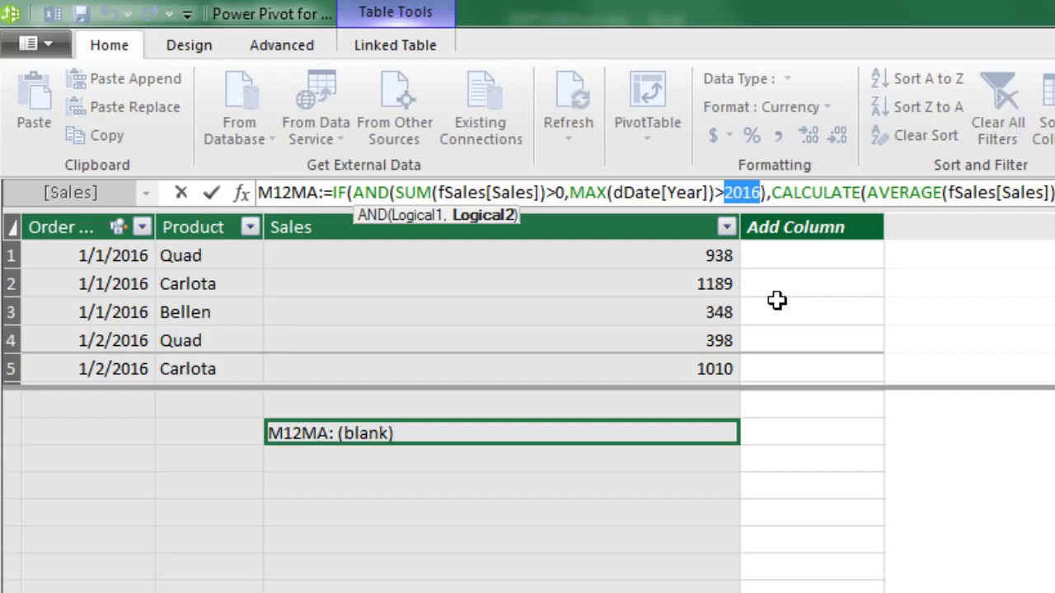
key("Escape")
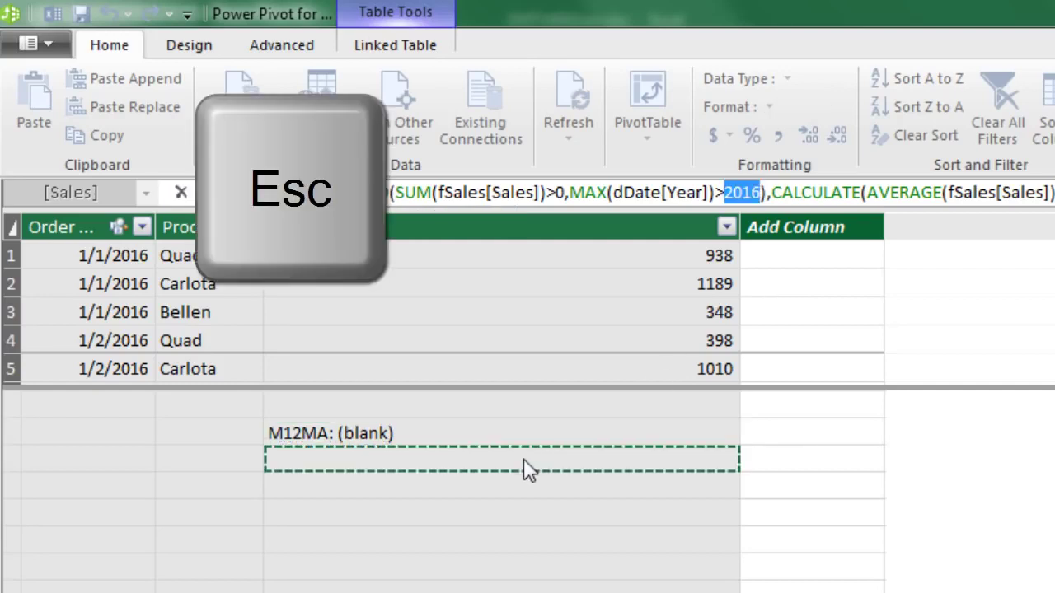
Create the measure TestMinYear:=MIN(dDate[Year]) in the calculation area cell directly below M12MA
left_click(519, 461)
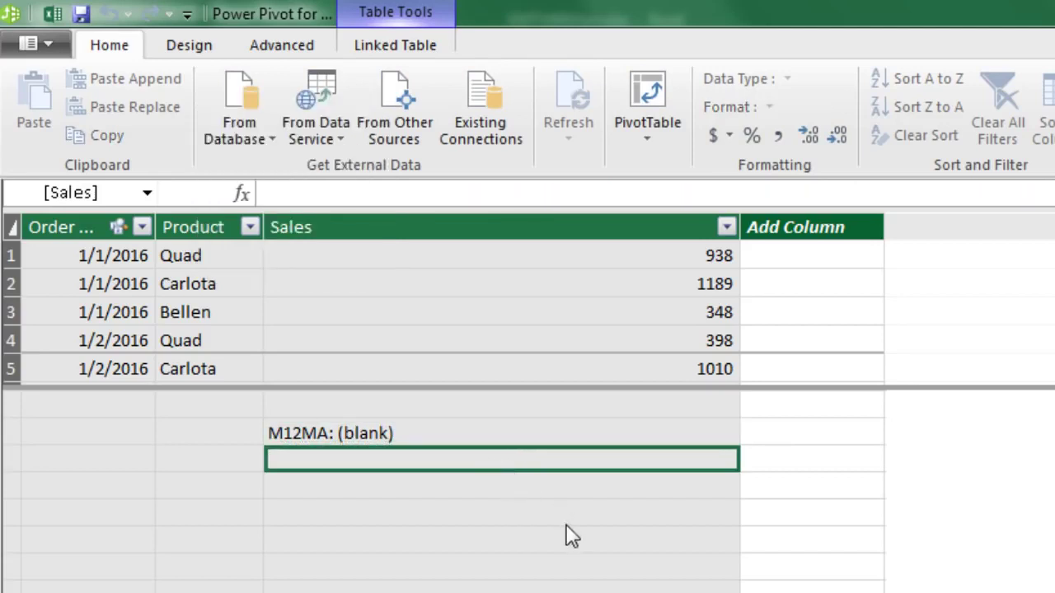
type("TestMinYear")
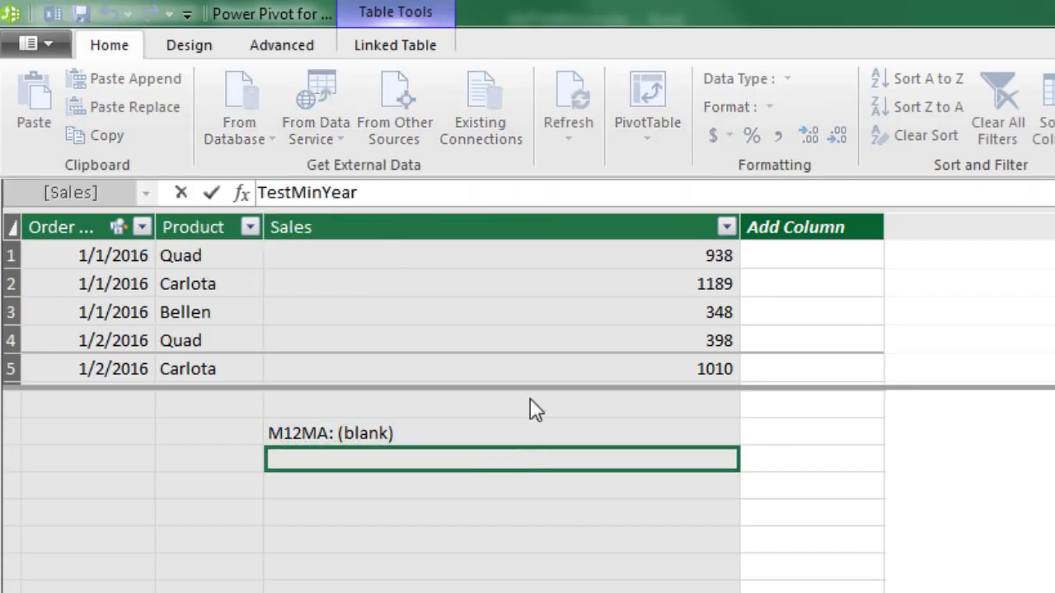
type(":=min")
key("Tab")
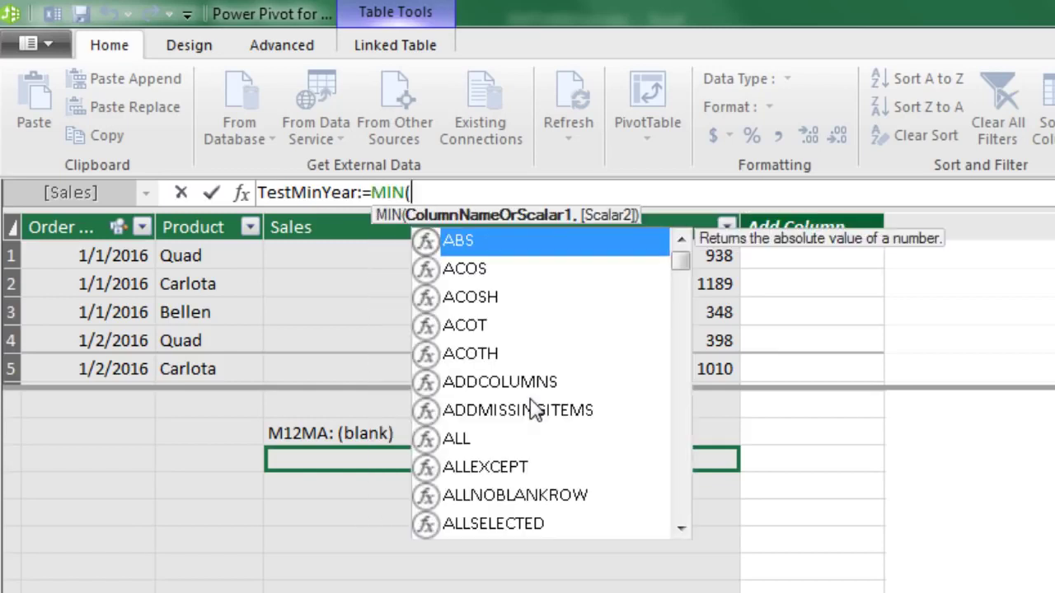
type("dd")
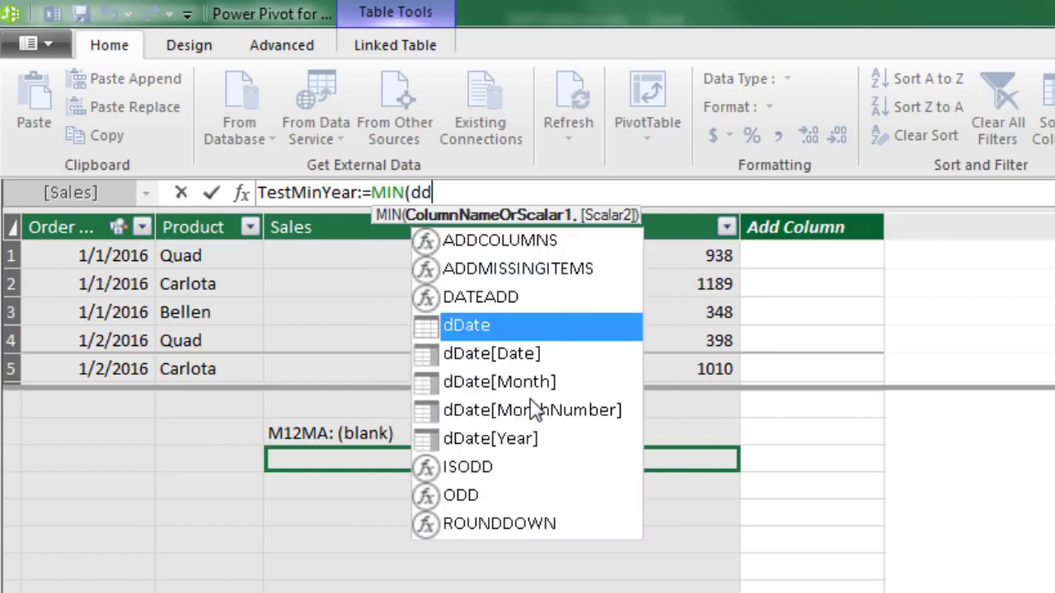
key("Down")
key("Down")
key("Down")
key("Down")
key("Tab")
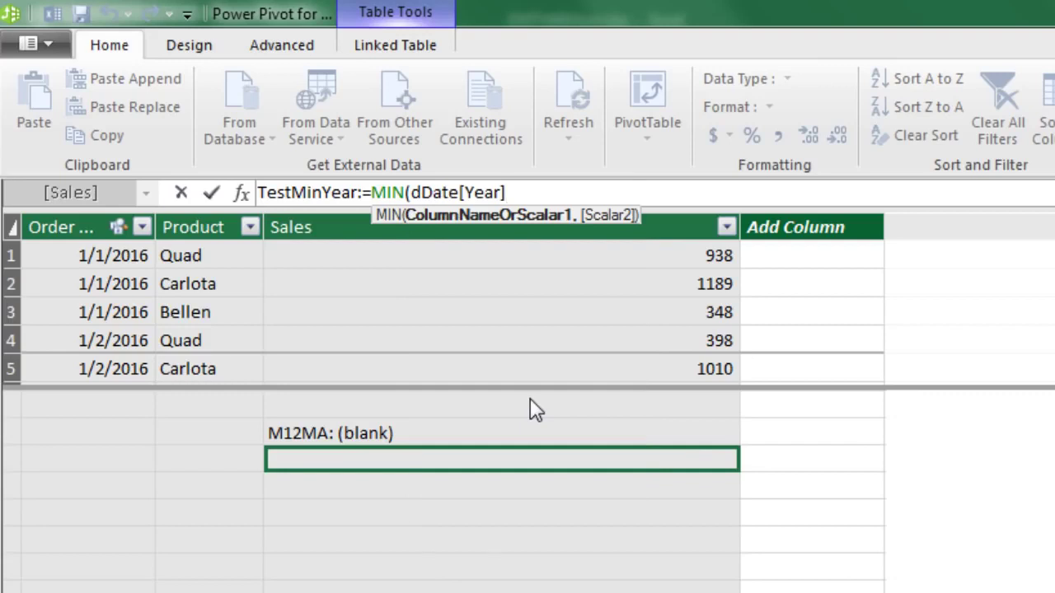
type(")")
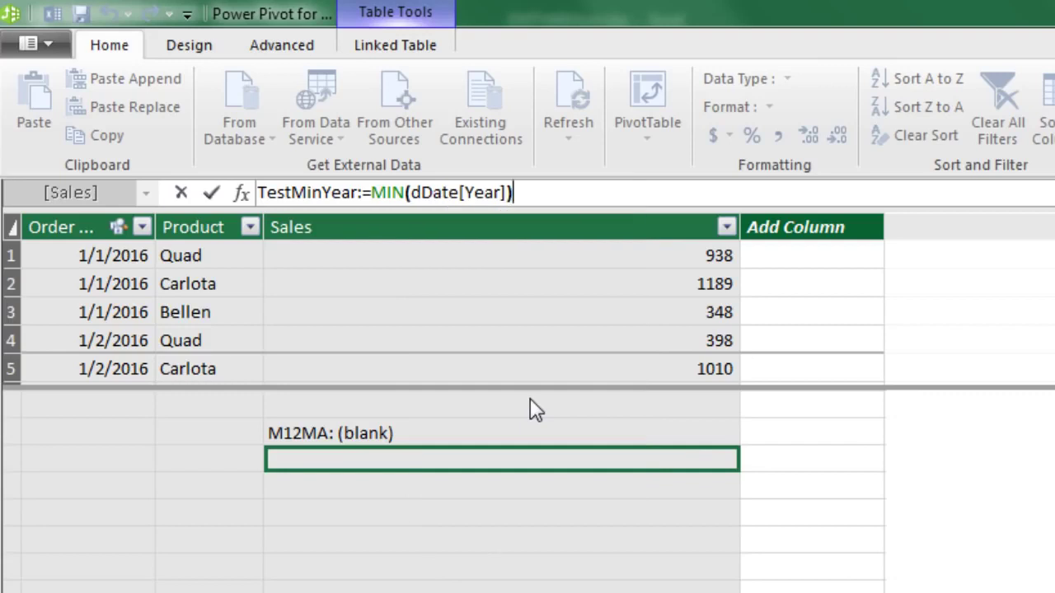
key("Return")
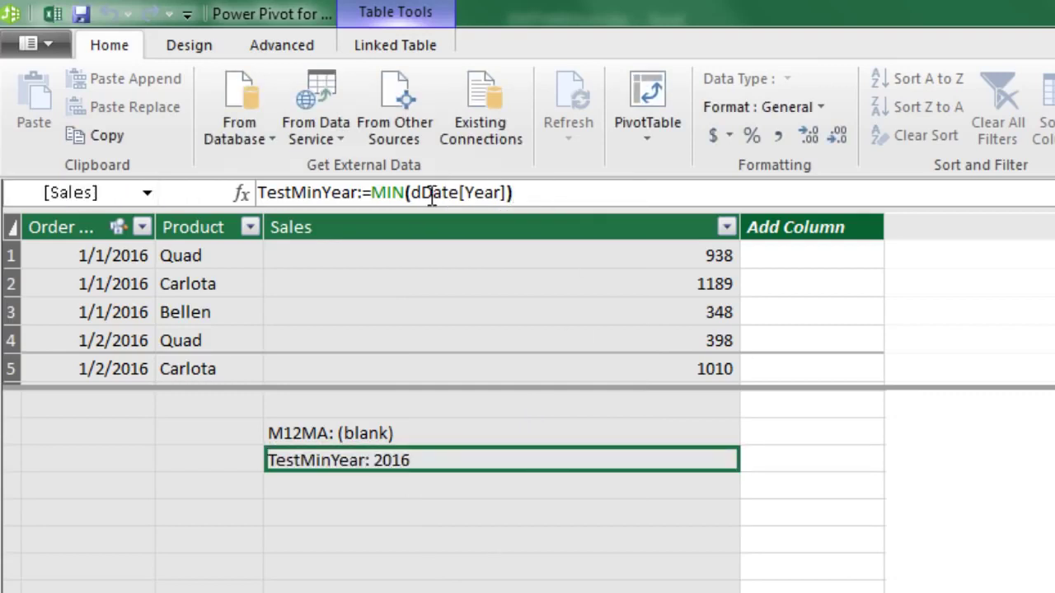
Switch to Excel, add the TestMinYear measure to the PivotTable values, and review it across all years
key("alt+Tab")
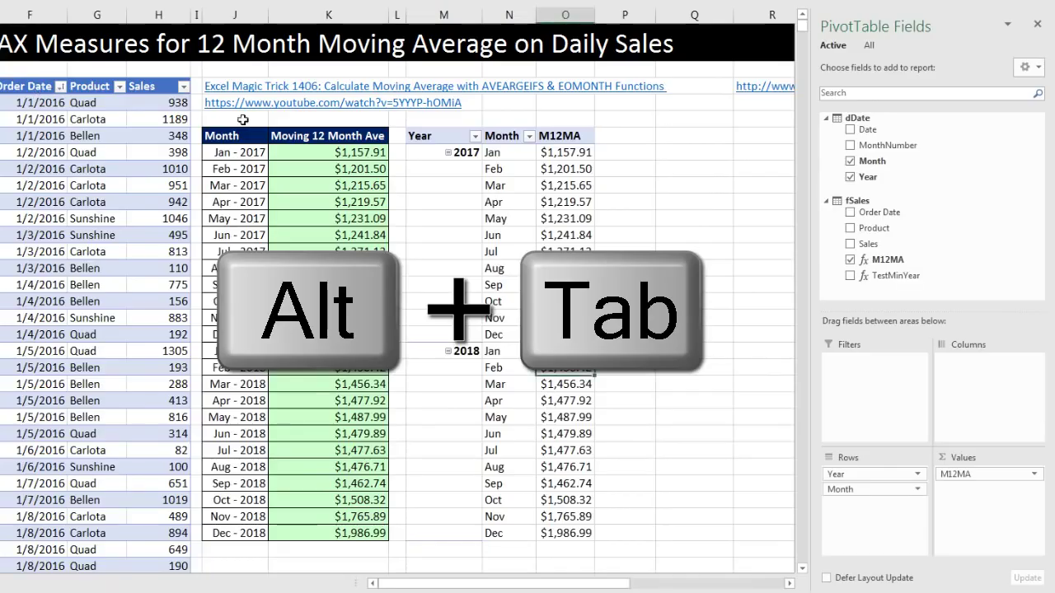
left_click_drag(875, 280, 974, 529)
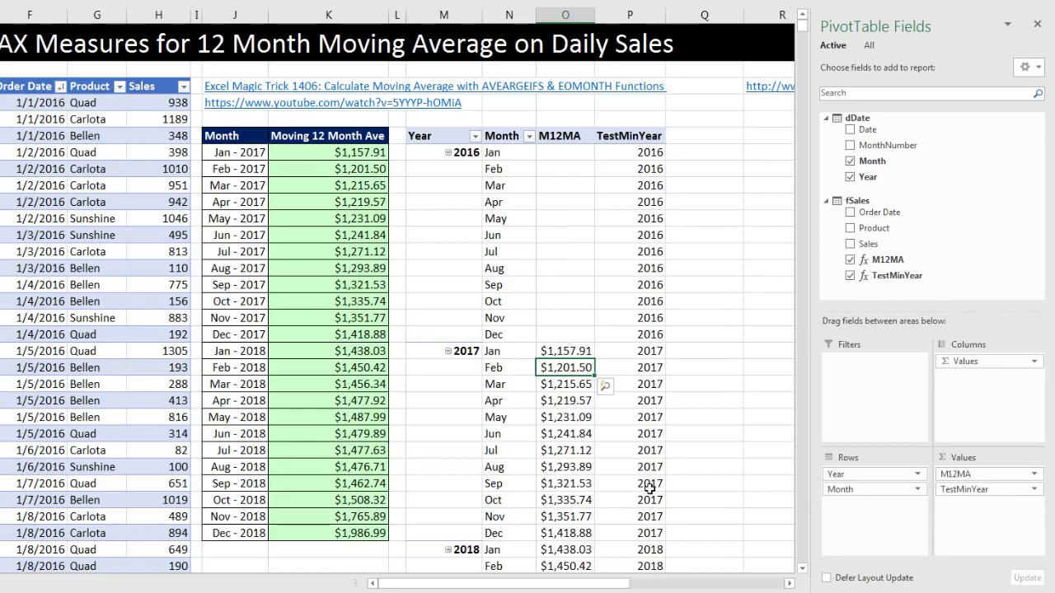
scroll(653, 494, "down", 3)
scroll(659, 535, "down", 6)
scroll(662, 541, "up", 2)
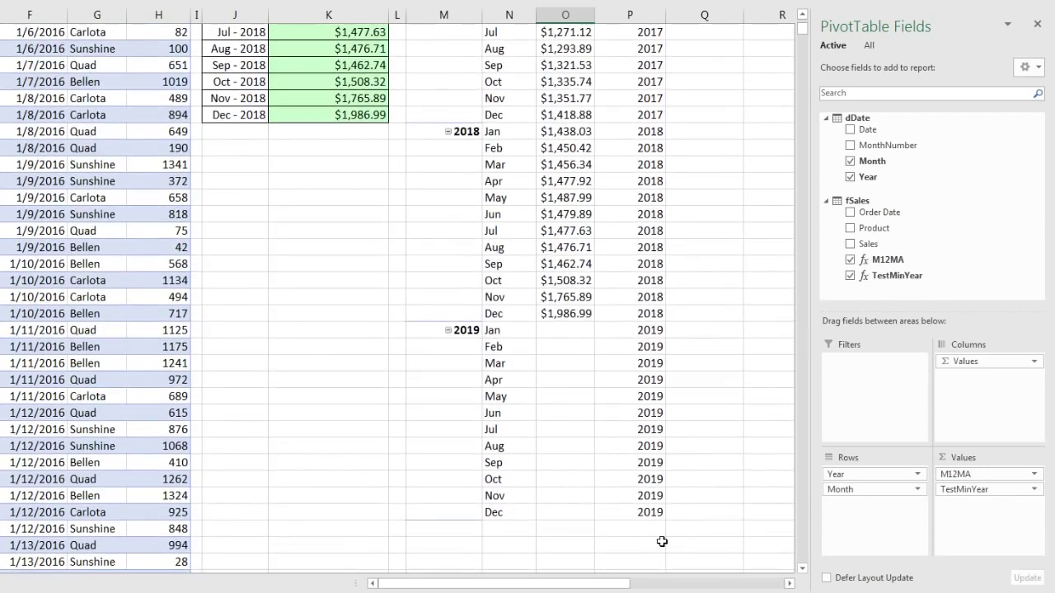
scroll(662, 541, "up", 8)
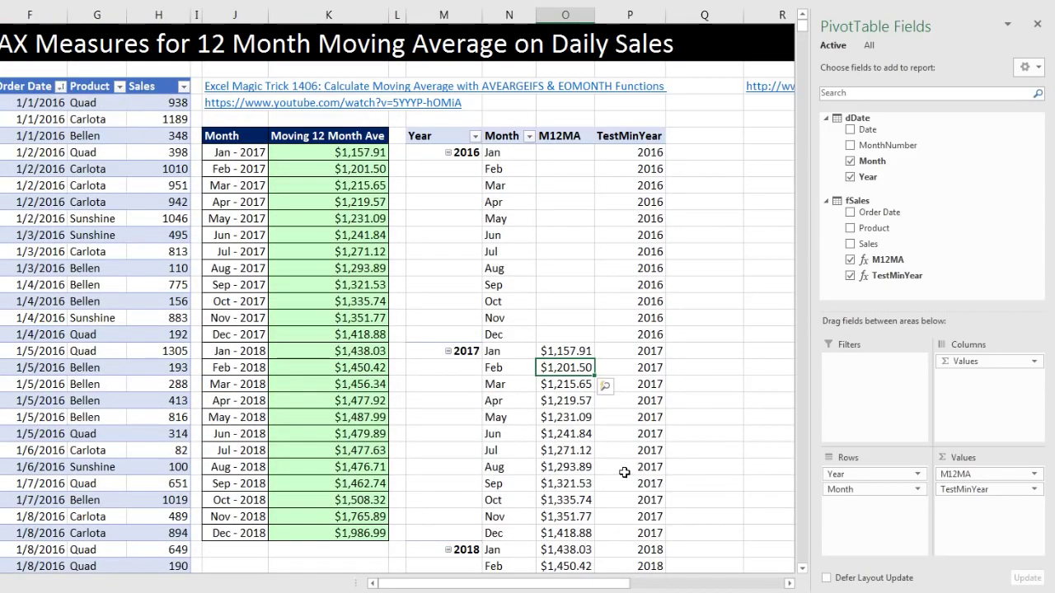
Return to Power Pivot and wrap TestMinYear's MIN(dDate[Year]) in CALCULATE, followed by a comma for the filter argument
key("alt+Tab")
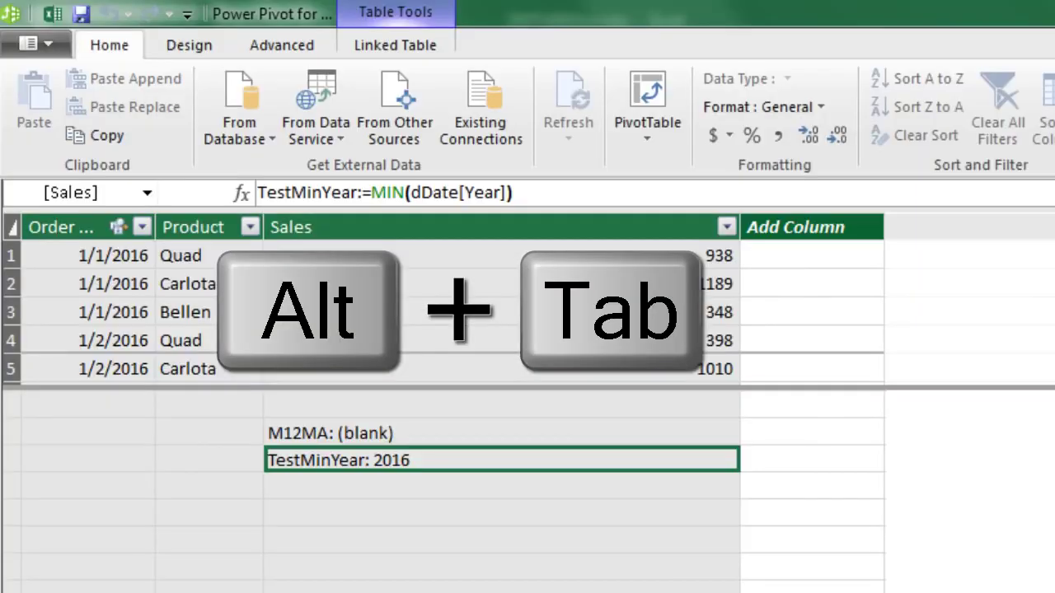
left_click(373, 193)
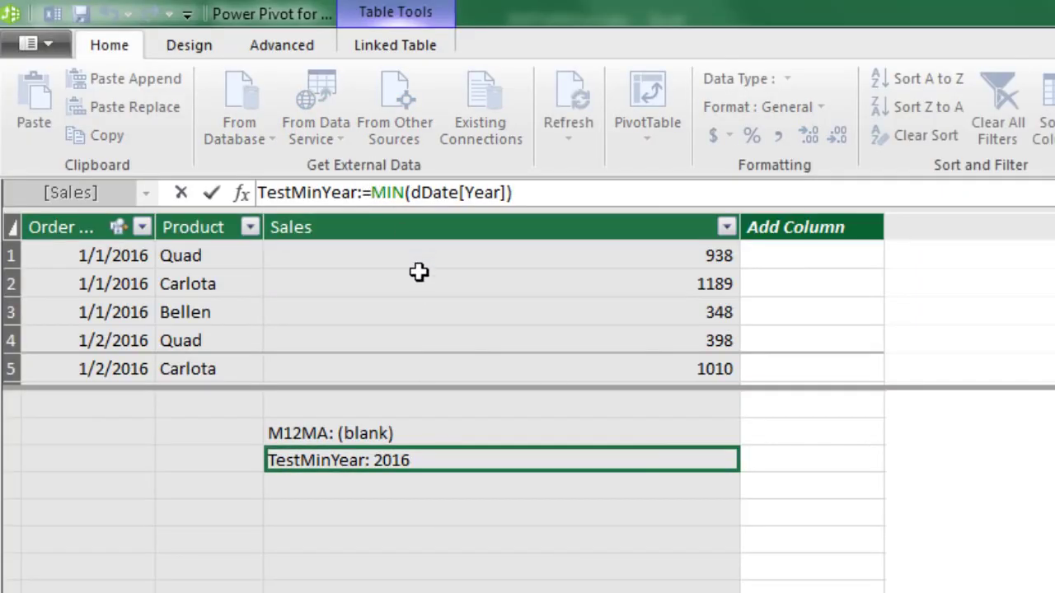
type("cal")
key("Tab")
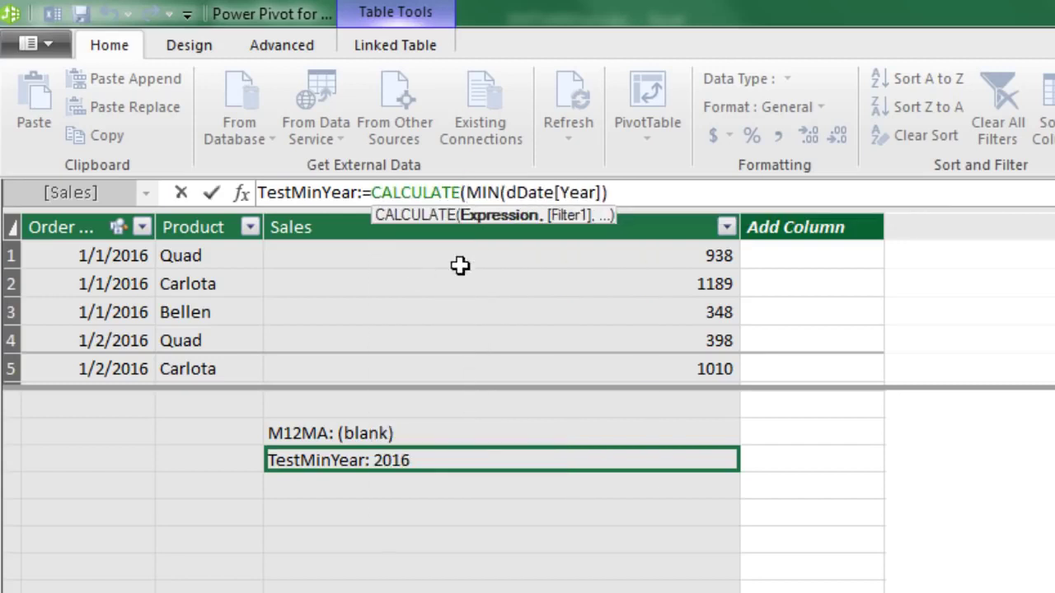
left_click(641, 192)
type(",")
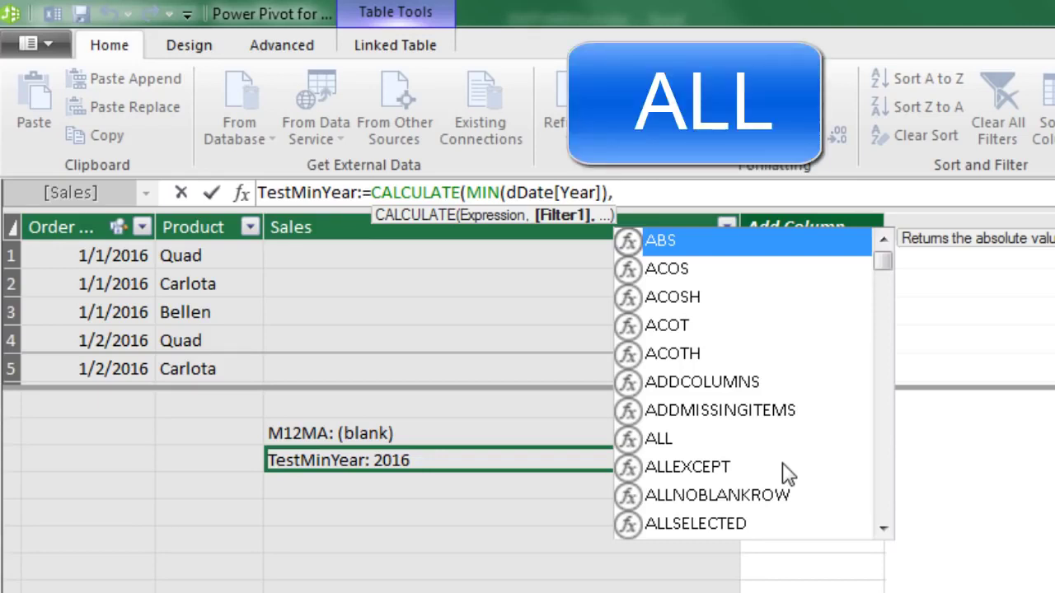
Add ALL(dDate[Year]) as the CALCULATE filter in the TestMinYear formula
type("all")
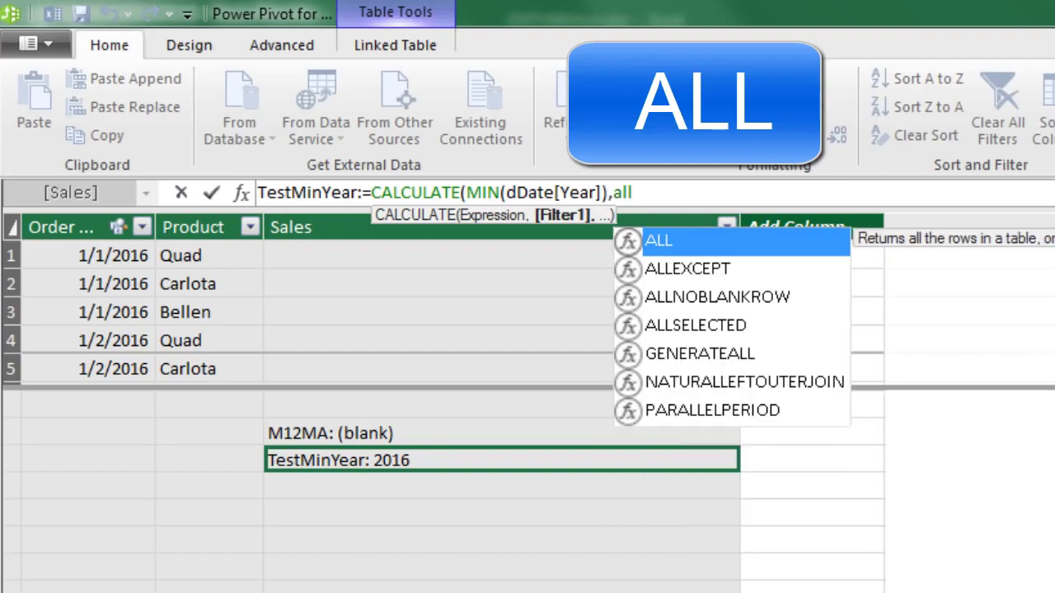
key("Tab")
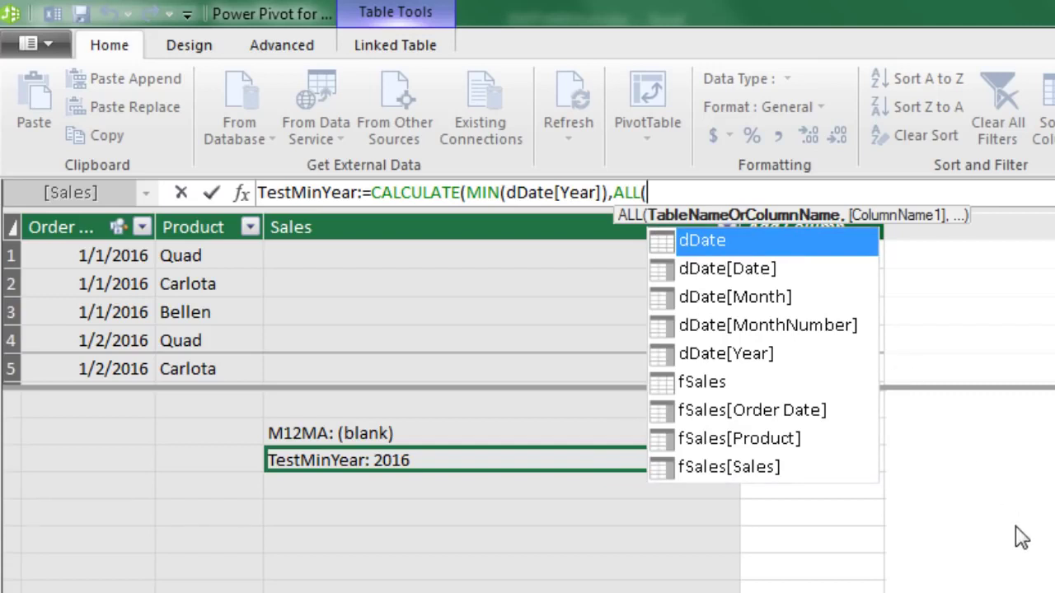
type("dd")
key("Down")
key("Down")
key("Down")
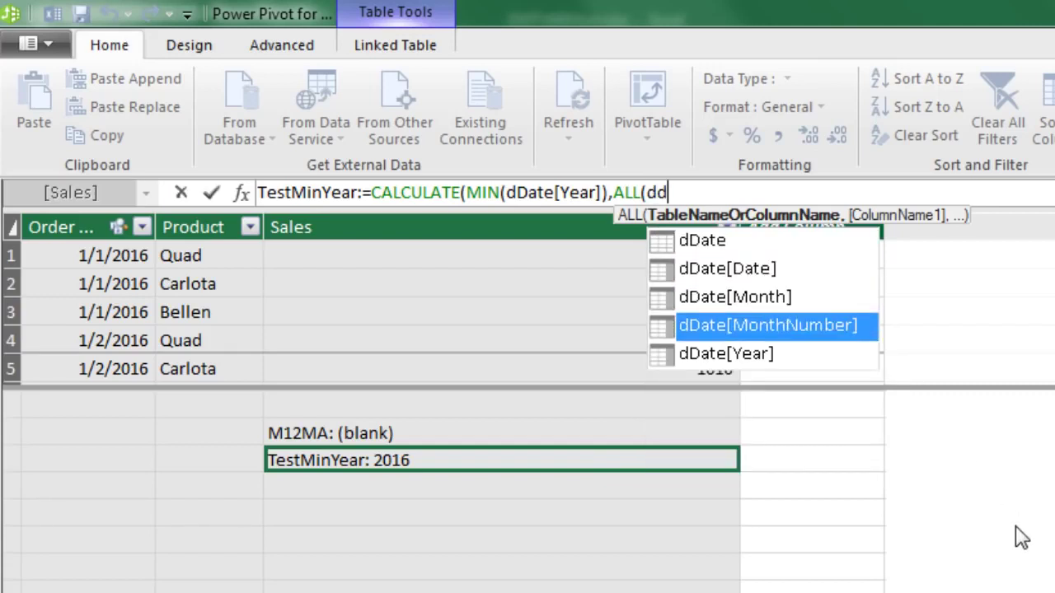
key("Down")
key("Tab")
type("))")
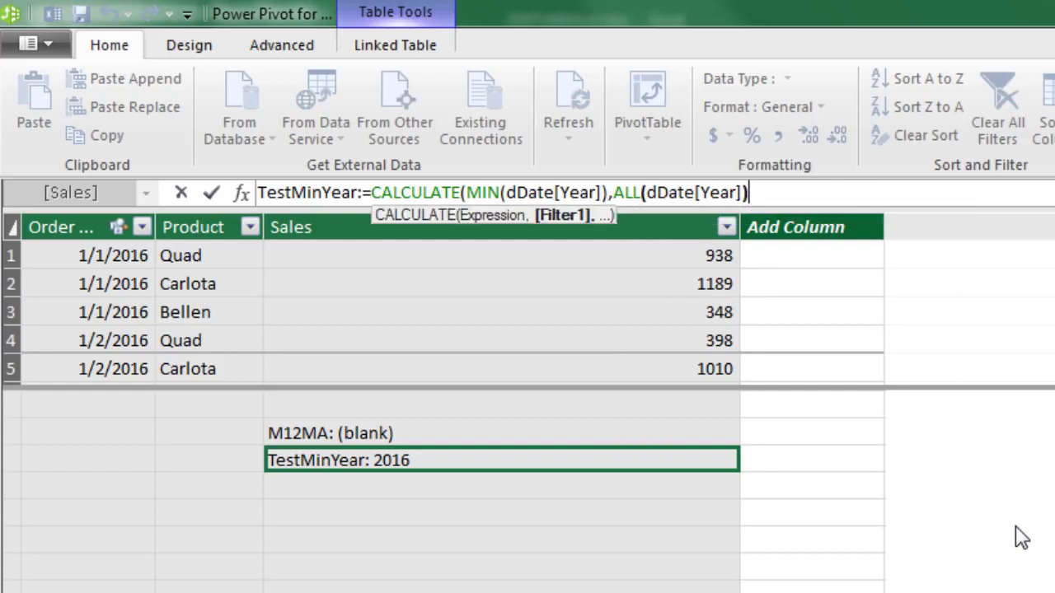
Close and commit the CALCULATE formula of TestMinYear, and check the measure in the Excel PivotTable
left_click(666, 195)
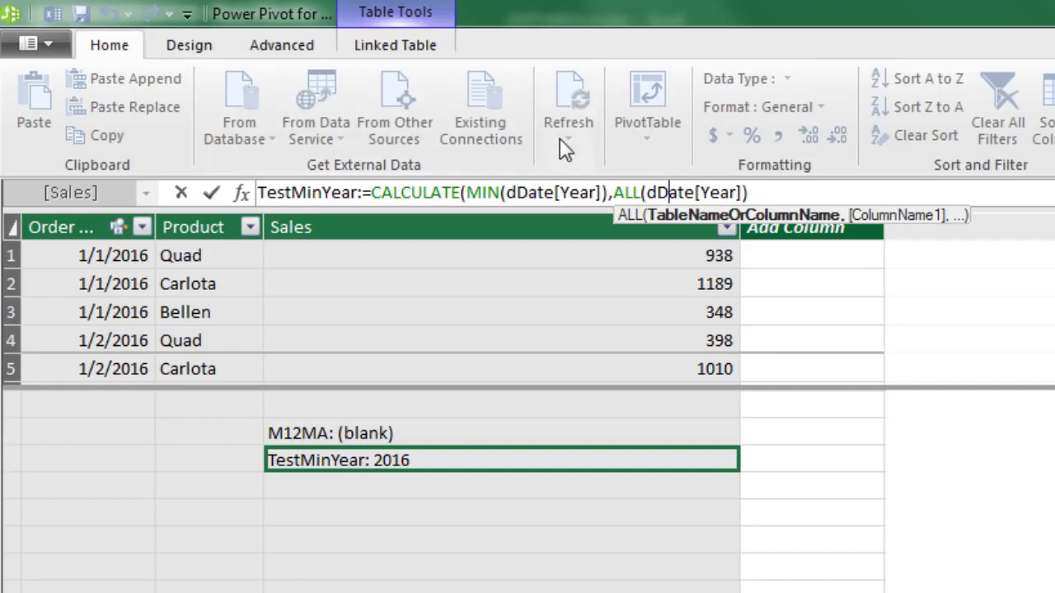
left_click(788, 201)
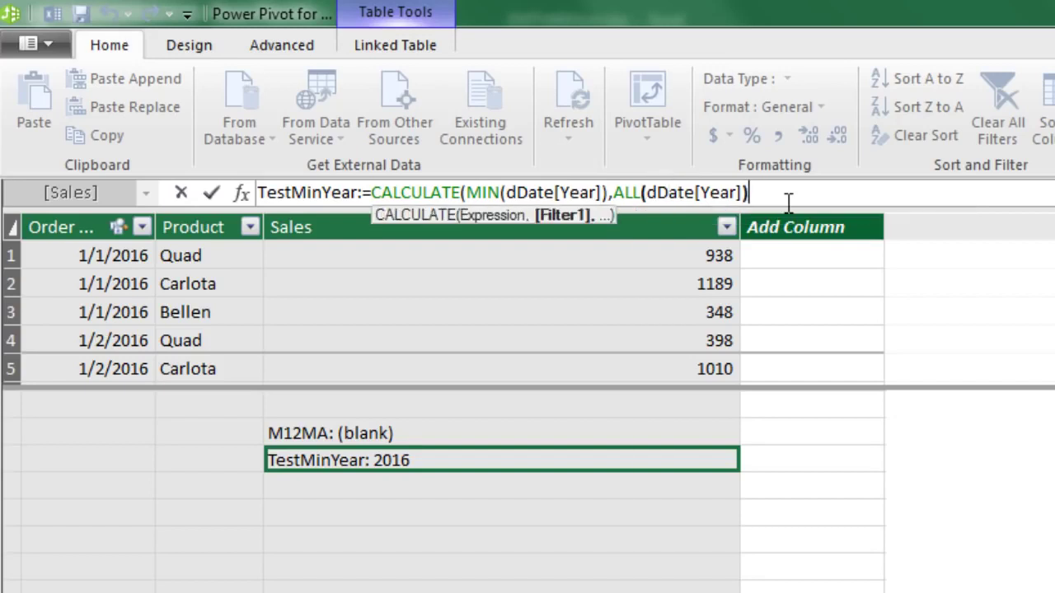
type(")")
key("Return")
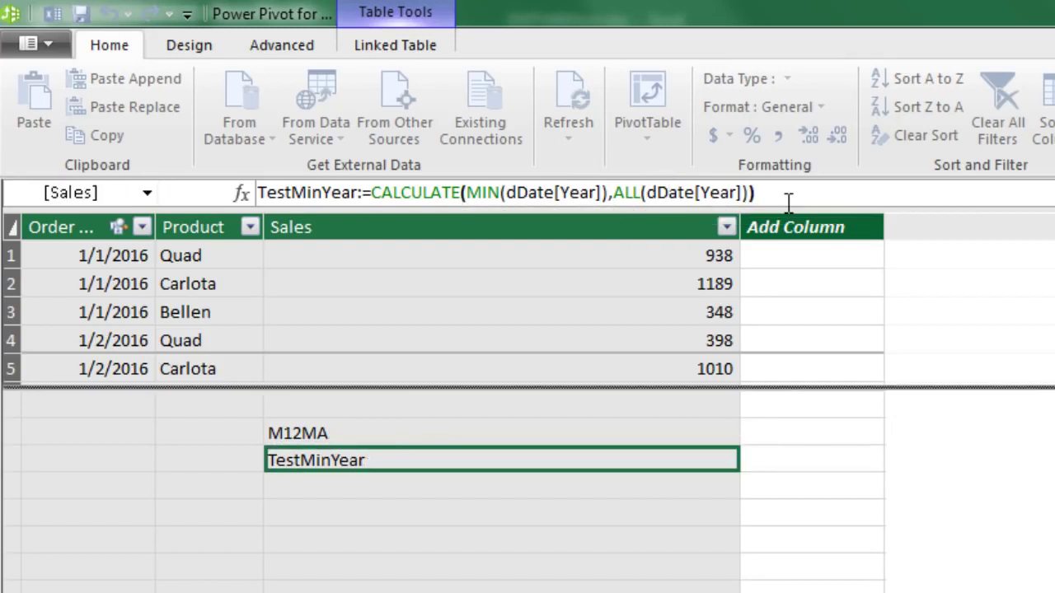
key("alt+Tab")
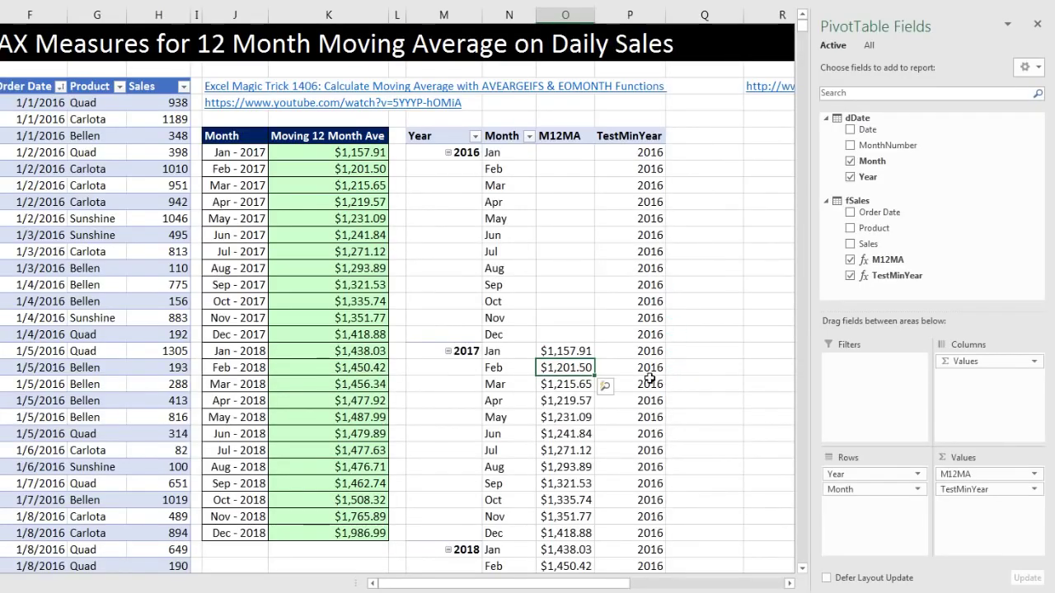
Back in Power Pivot, copy the expression CALCULATE(MIN(dDate[Year]),ALL(dDate[Year])) from TestMinYear and leave its formula unedited
key("alt+Tab")
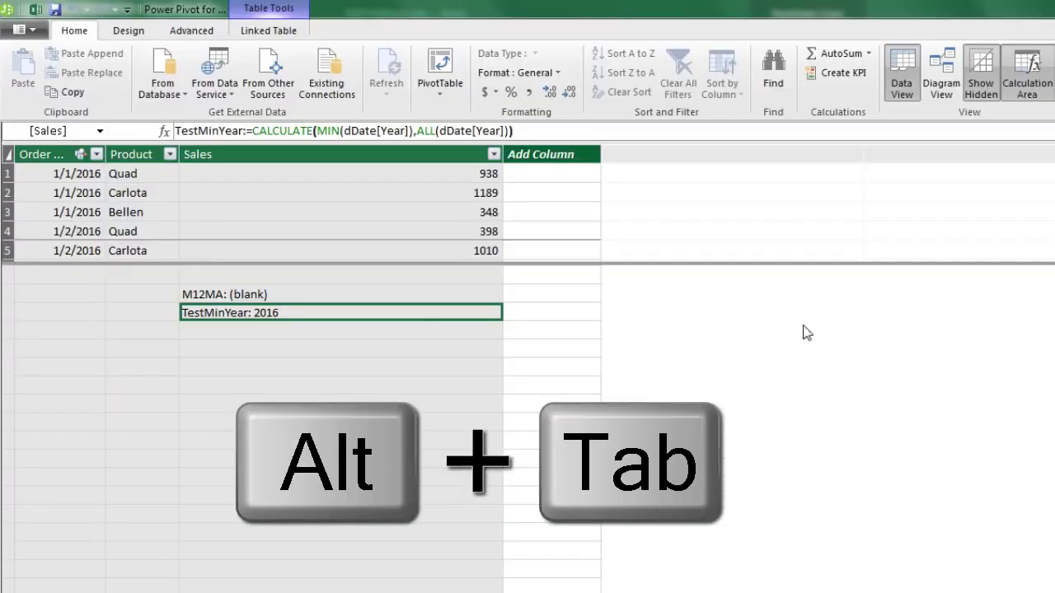
left_click(253, 131)
left_click_drag(252, 131, 569, 133)
key("ctrl+c")
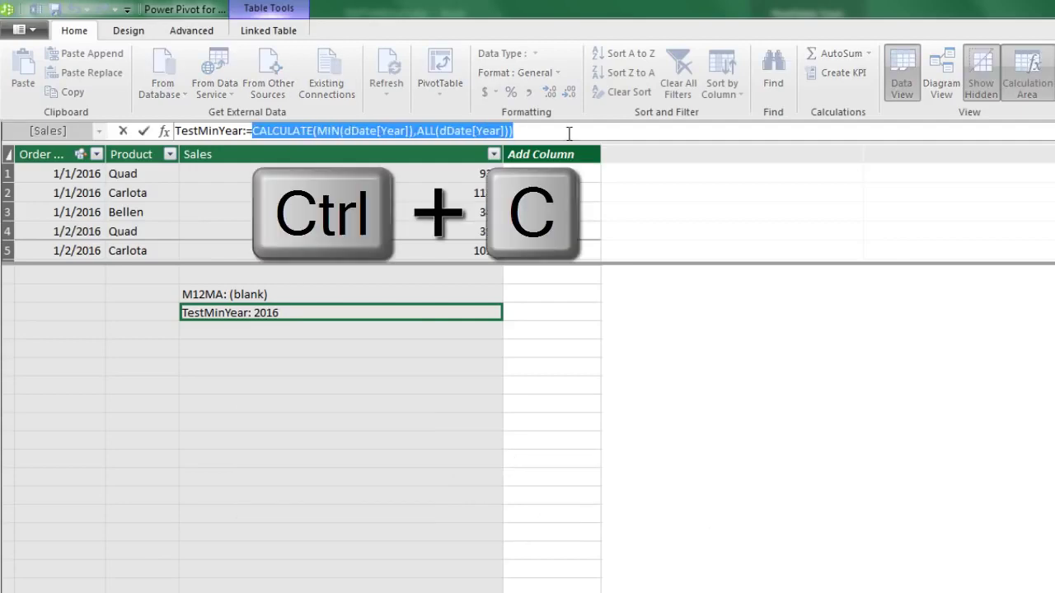
key("Escape")
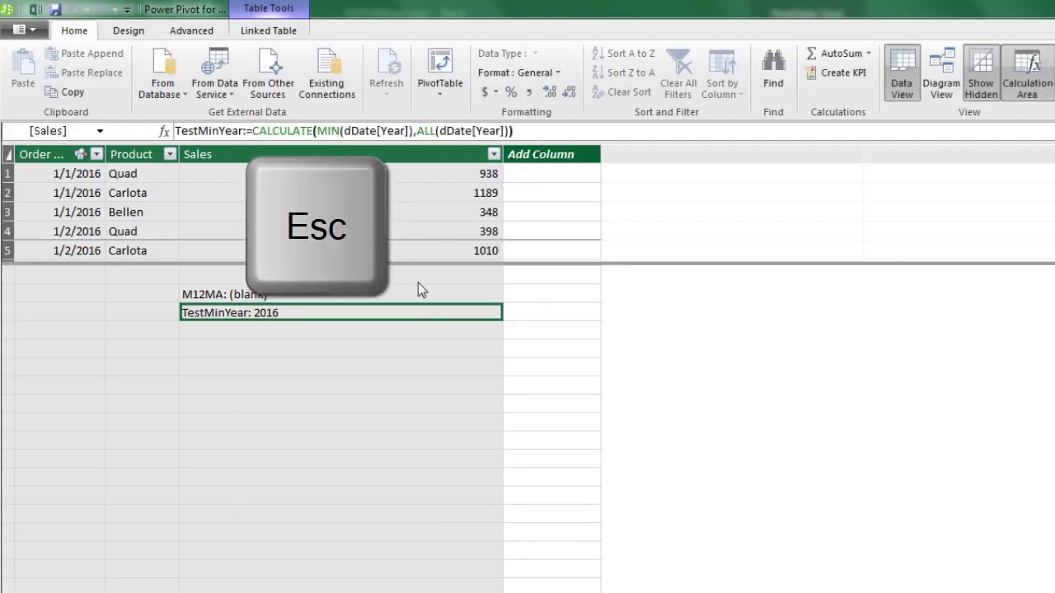
Replace the hard-coded 2016 in the M12MA formula with the copied CALCULATE expression and commit the measure
left_click(278, 296)
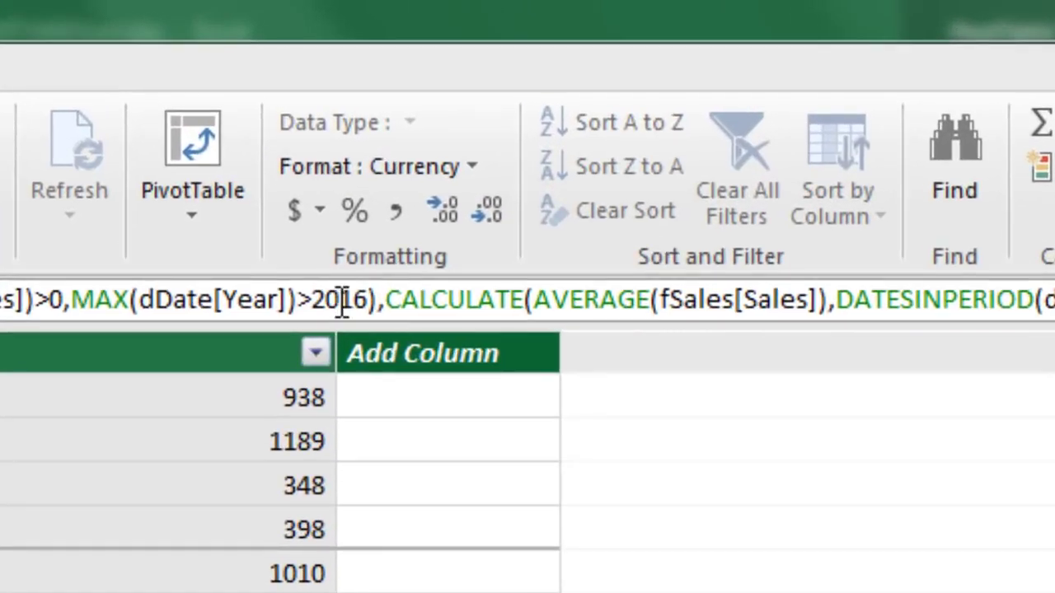
left_click(504, 132)
double_click(341, 301)
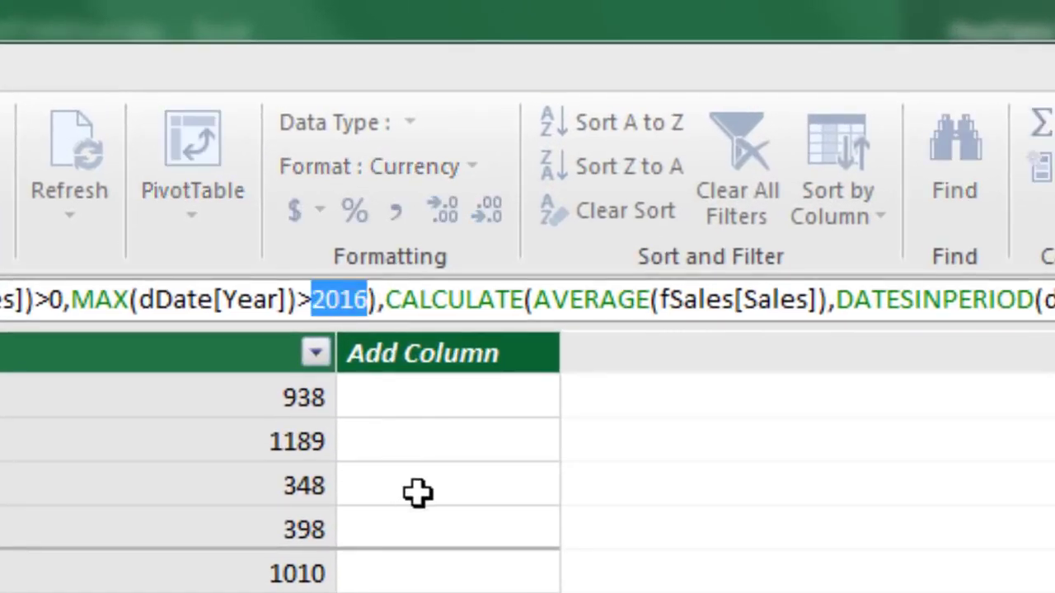
key("ctrl+v")
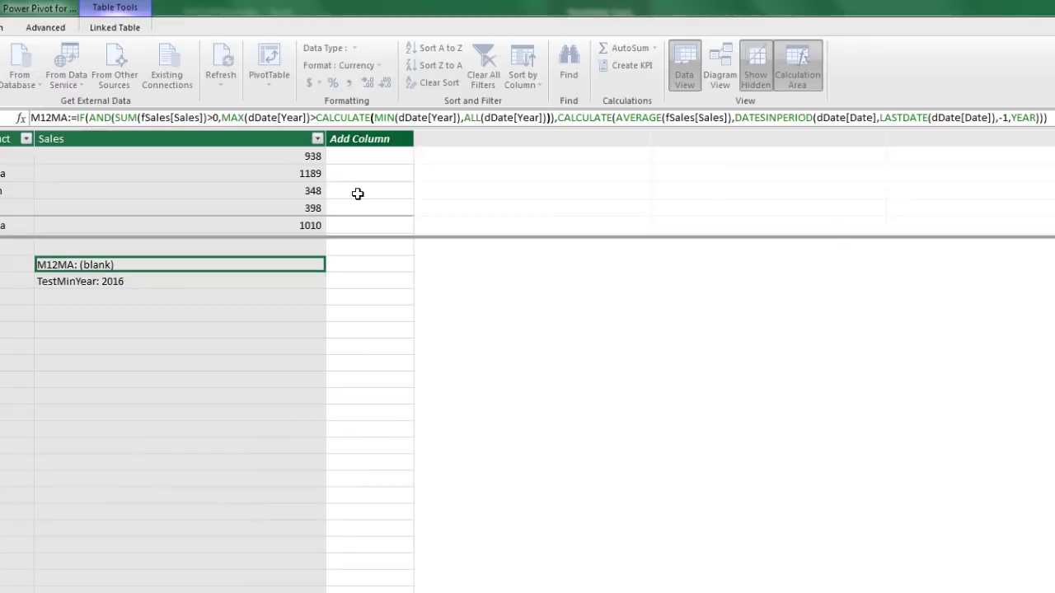
key("Return")
Delete the TestMinYear measure from the model and check the PivotTable in Excel
left_click(188, 286)
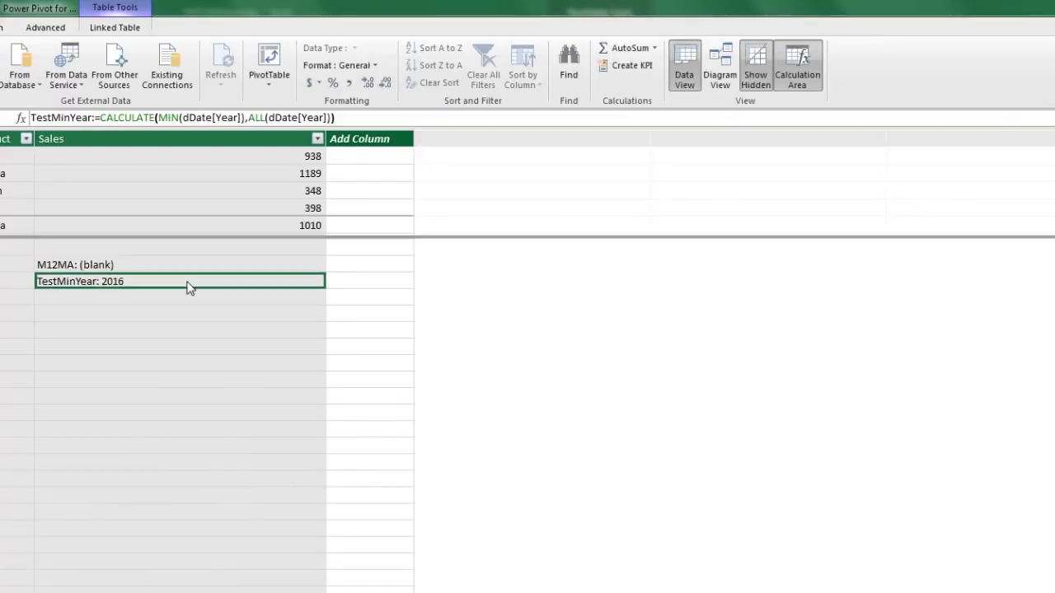
key("Delete")
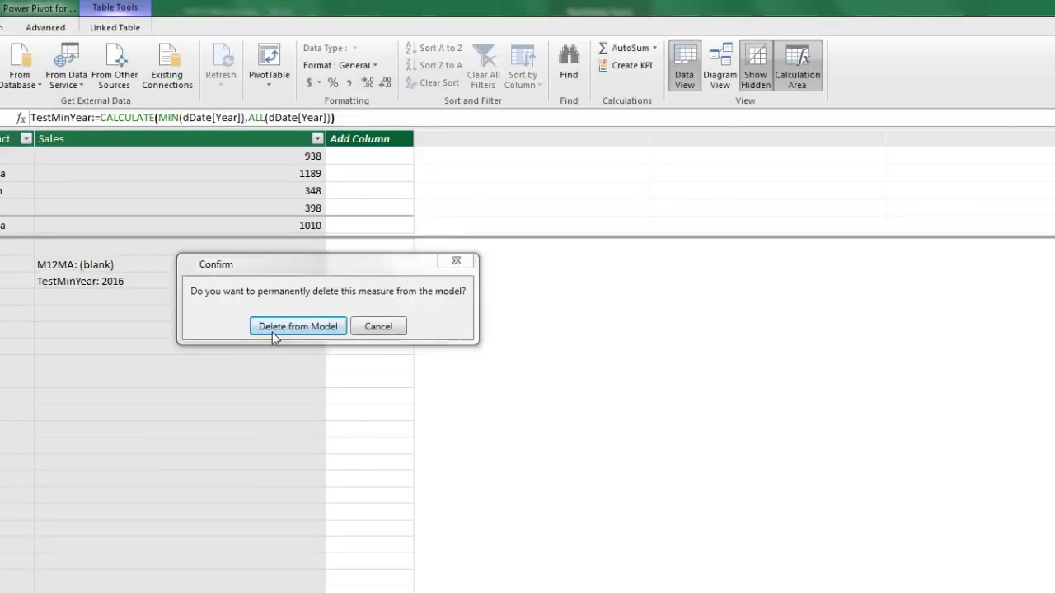
left_click(298, 326)
key("alt+Tab")
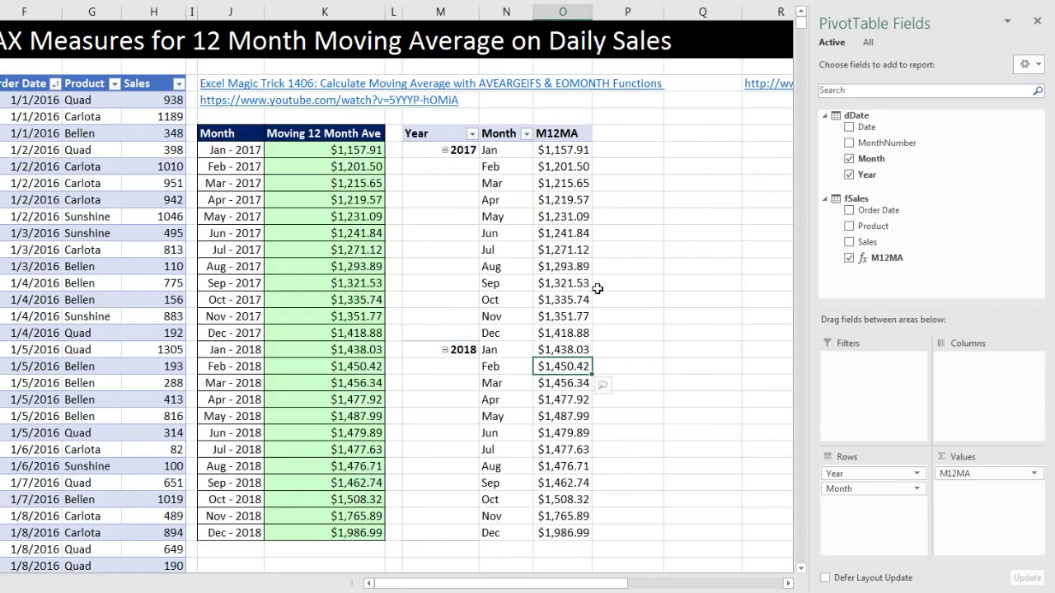
Return to Power Pivot, enlarge the formula bar's height, and copy the entire M12MA formula
key("alt+Tab")
left_click(166, 195)
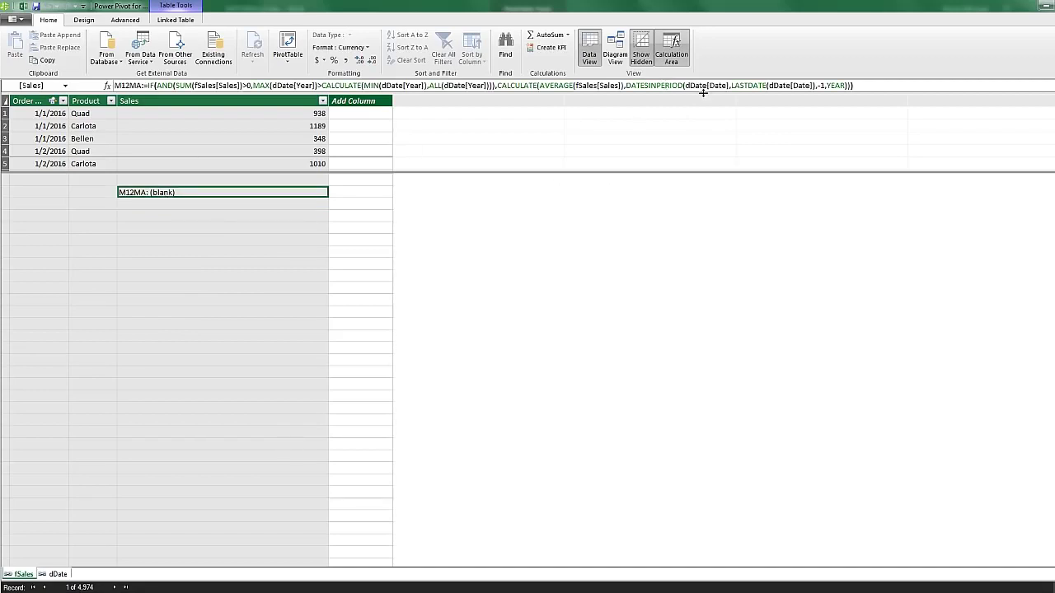
left_click_drag(702, 92, 683, 245)
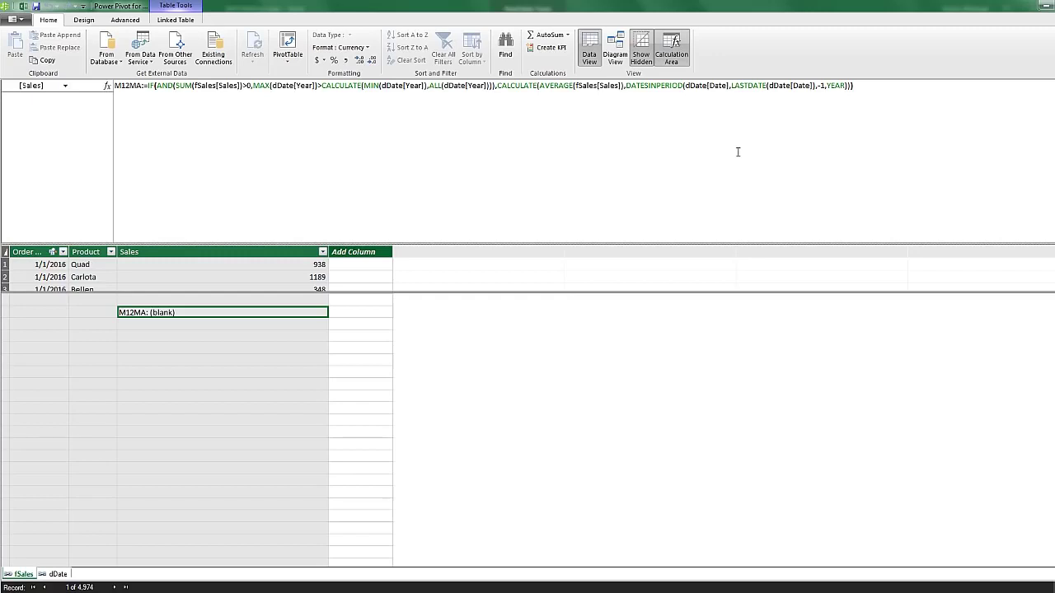
left_click_drag(868, 88, 99, 77)
key("ctrl+c")
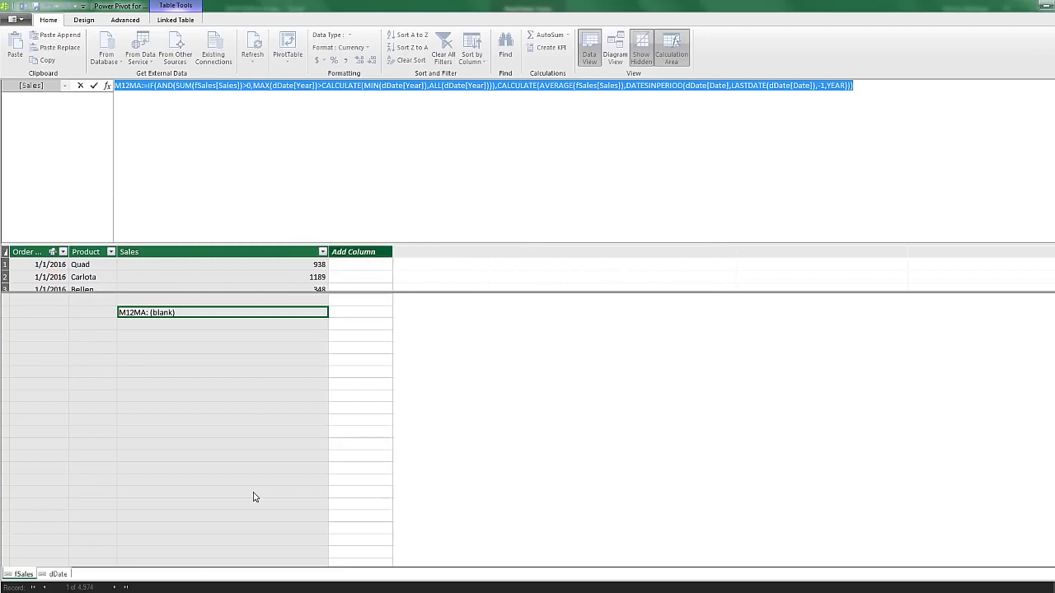
Switch to the browser, open DAX Formatter by SQLBI from the Google results, and format the copied M12MA formula there
left_click(149, 591)
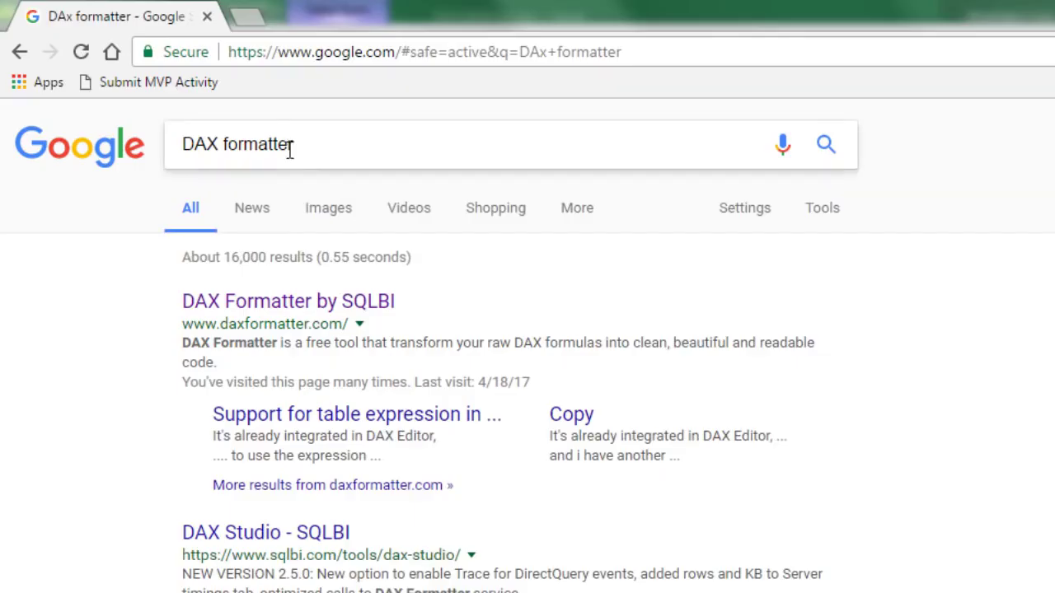
left_click(303, 311)
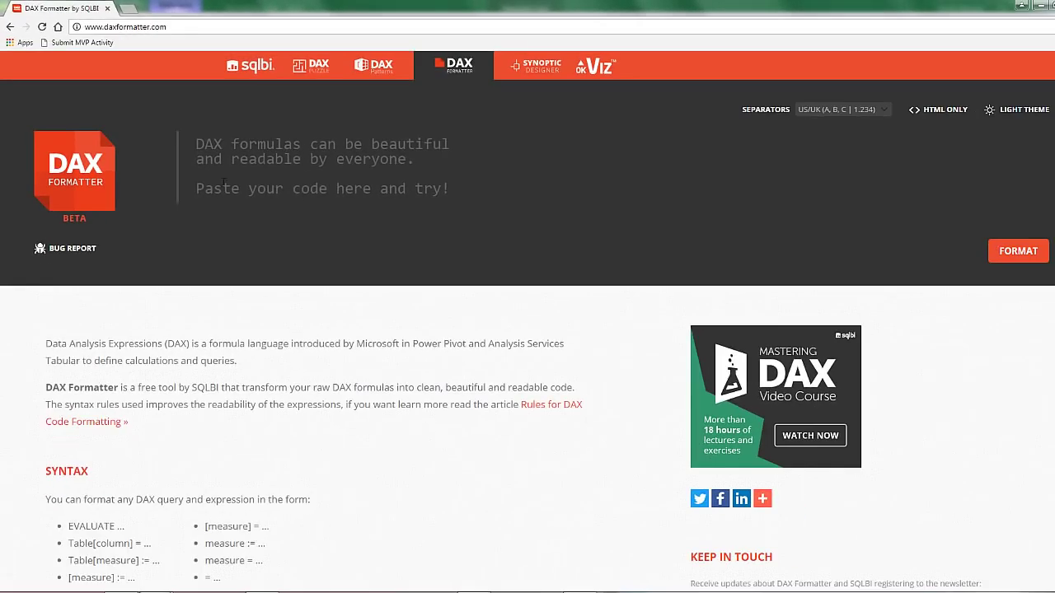
left_click(222, 147)
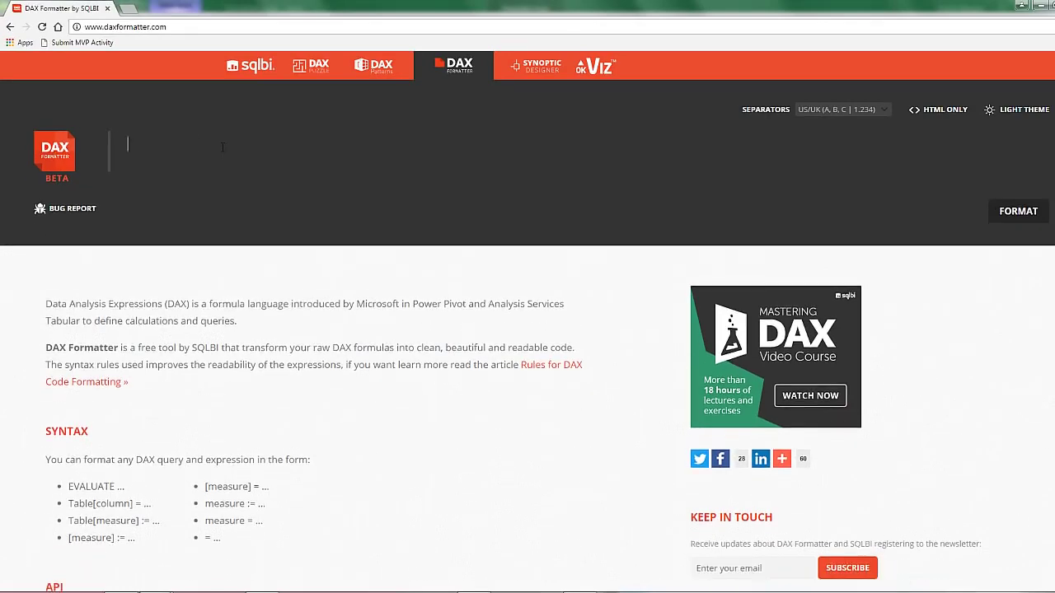
key("ctrl+v")
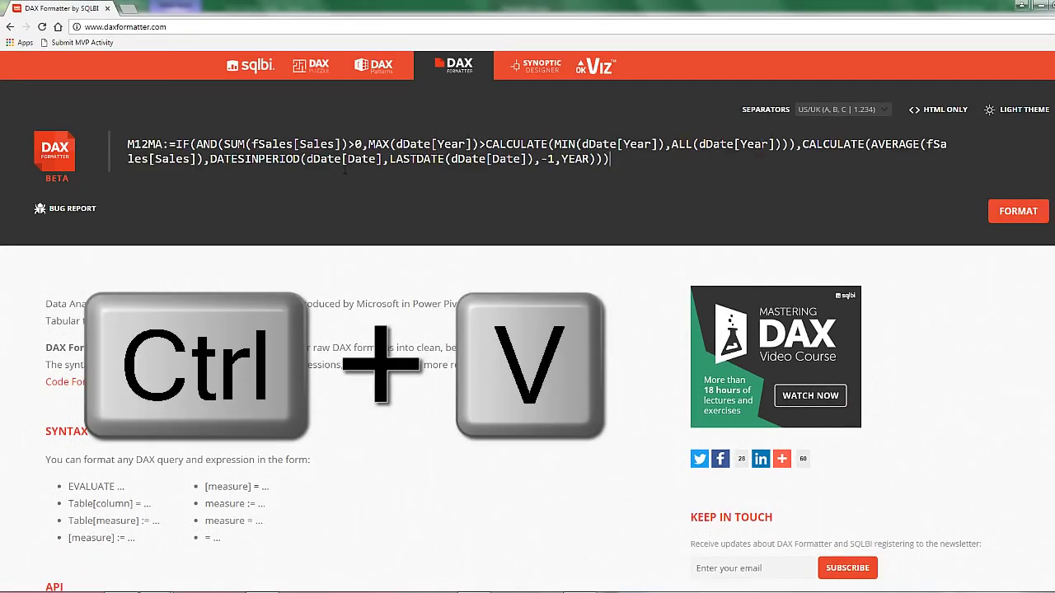
left_click(1017, 211)
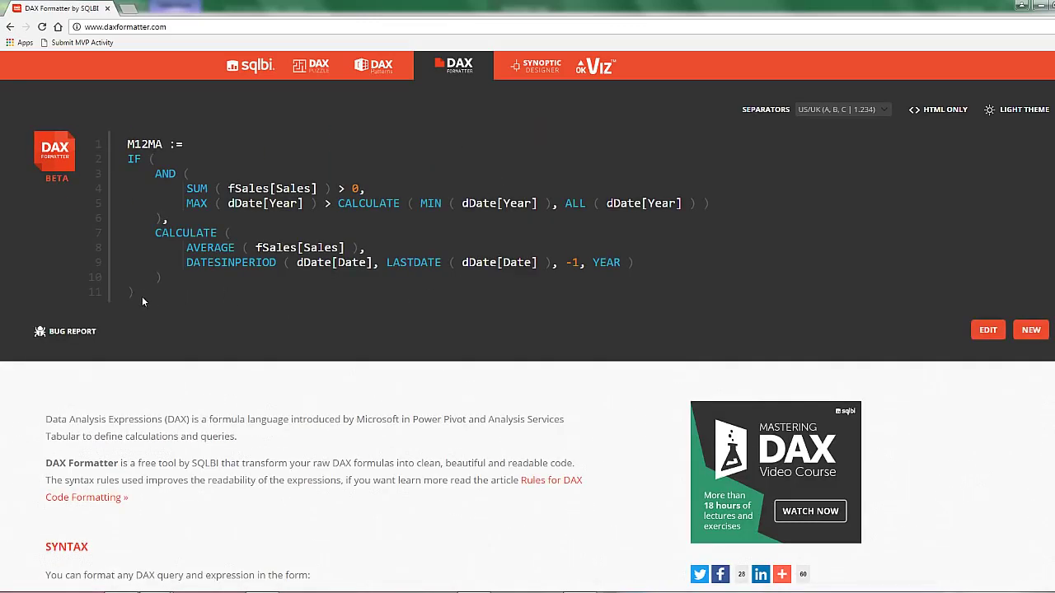
Copy the whole formatted formula from DAX Formatter and replace the M12MA measure's formula in Power Pivot with it
mouse_move(142, 296)
left_mouse_down()
mouse_move(157, 281)
mouse_move(116, 126)
mouse_move(126, 144)
left_mouse_up()
key("ctrl+c")
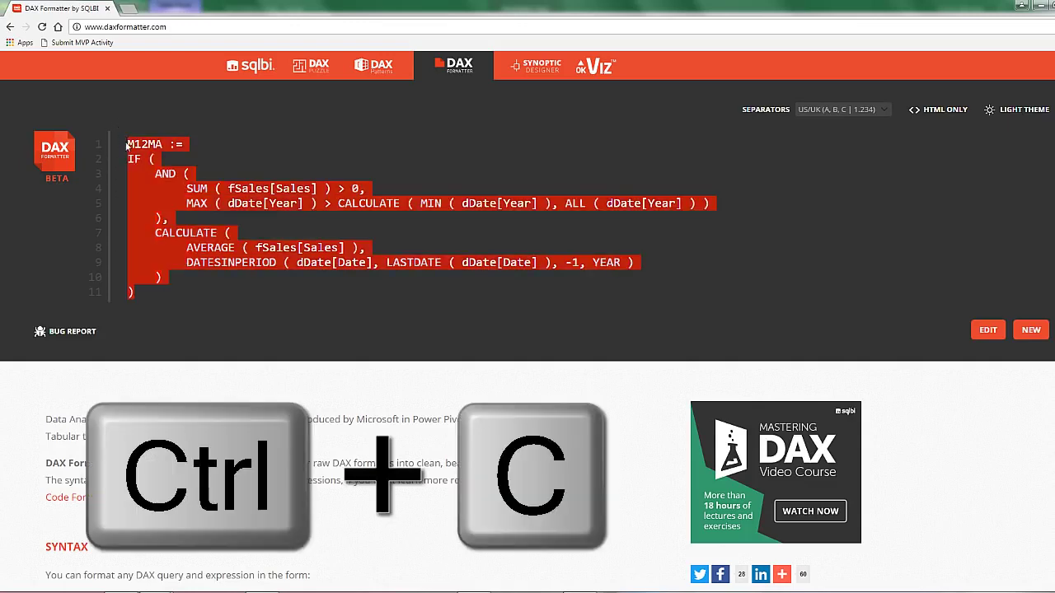
key("alt+Tab")
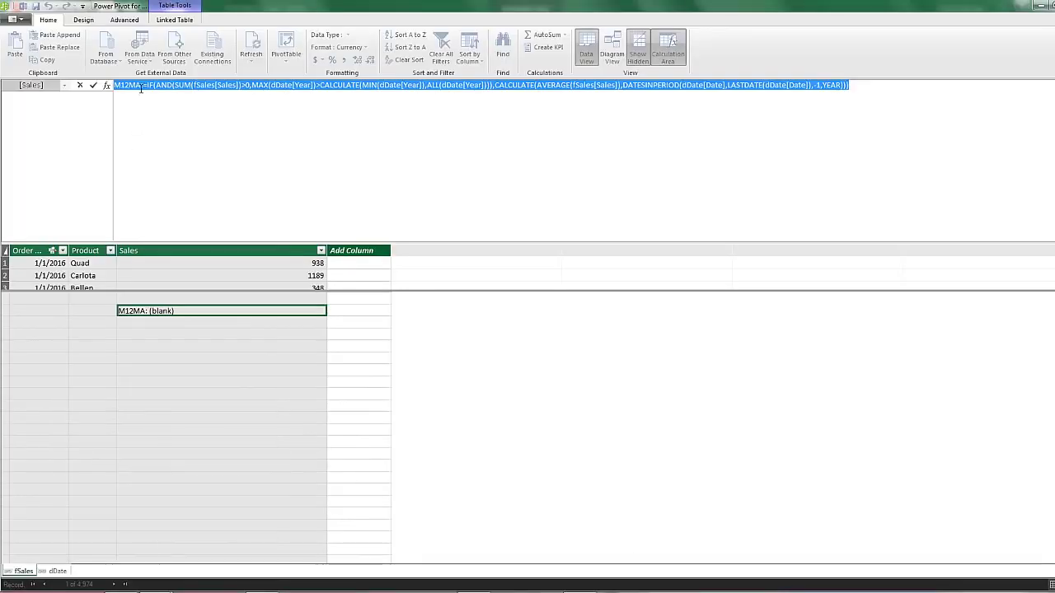
key("ctrl+v")
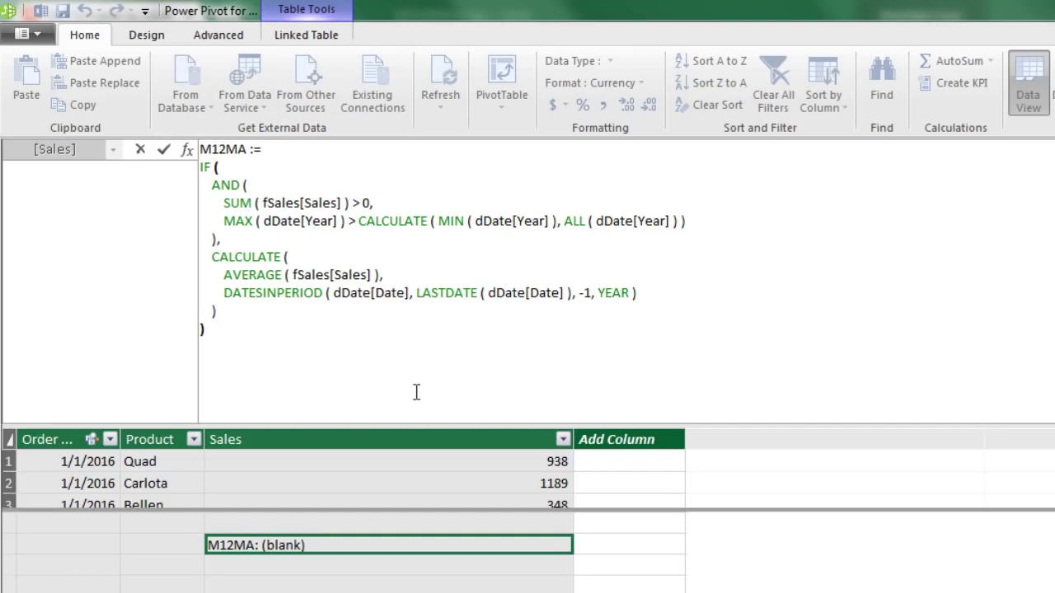
key("Return")
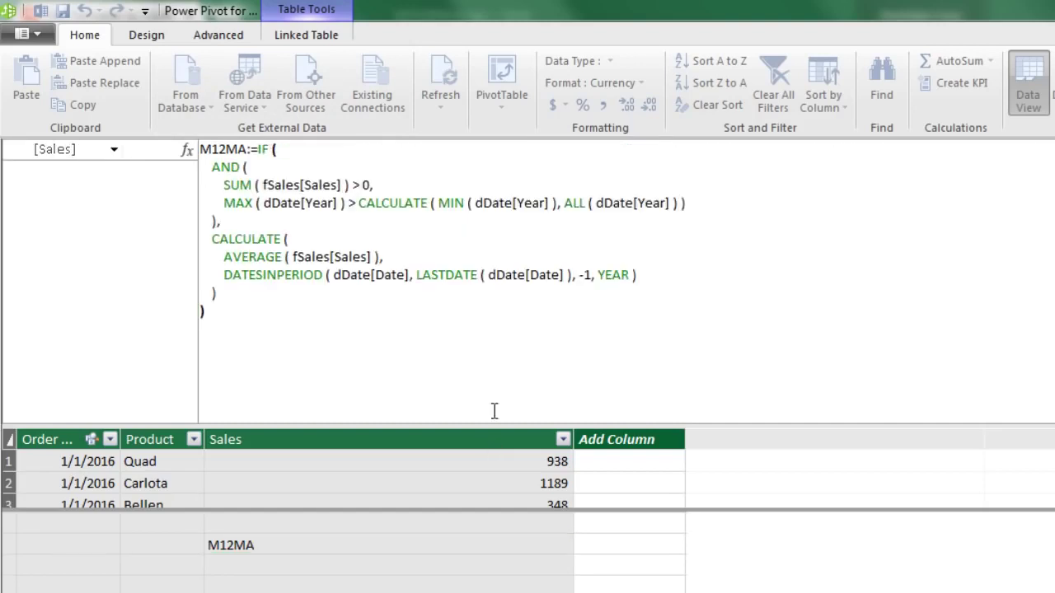
Check the M12MA values in the Excel PivotTable and return to the measure in Power Pivot
key("alt+Tab")
key("alt+Tab")
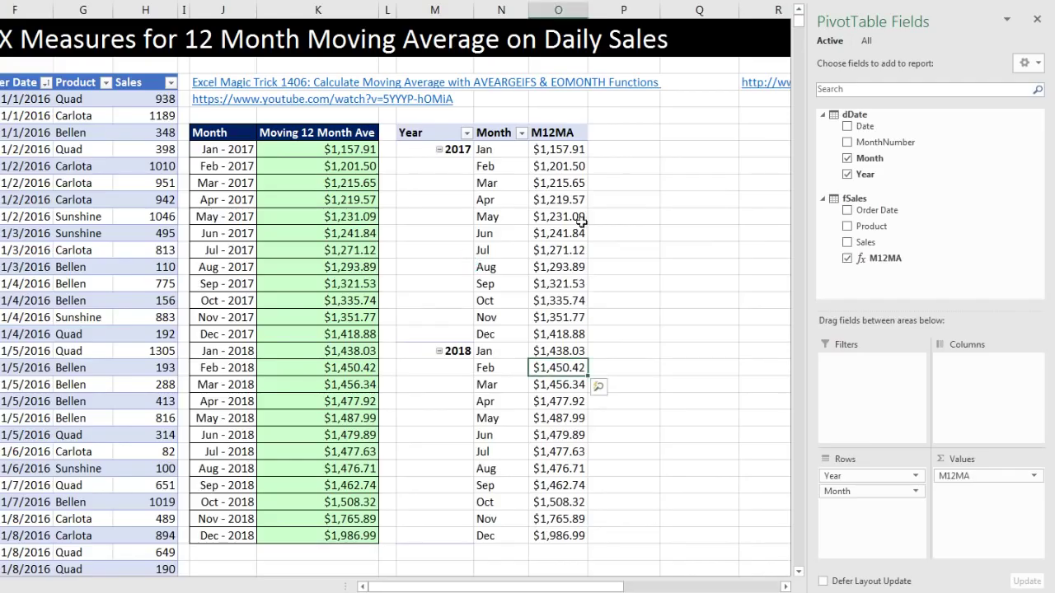
left_click(570, 202)
key("alt+Tab")
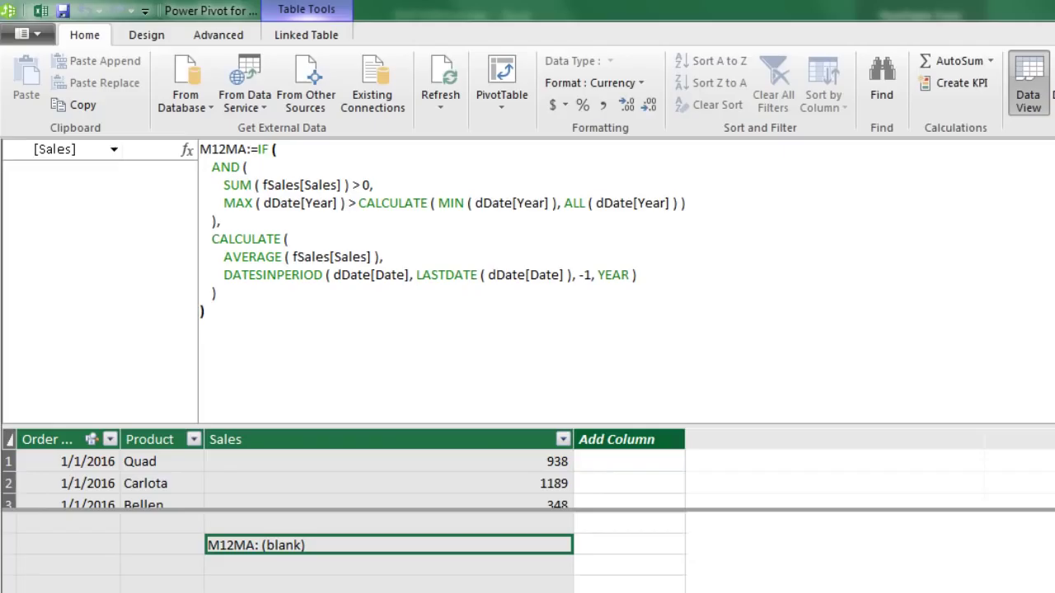